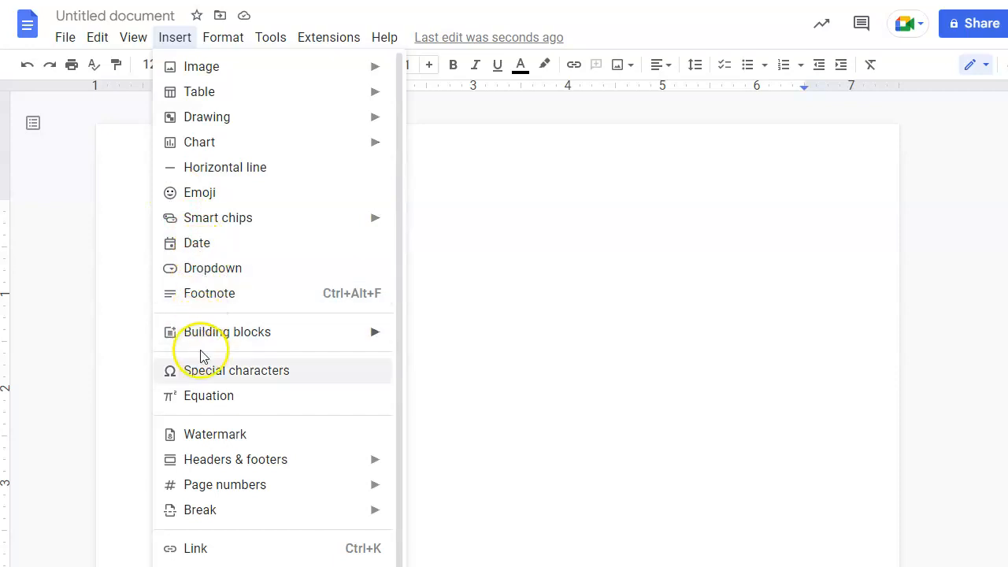
Insert an empty equation box at the top of the blank document.
{"action": "left_click", "coordinate": [220, 402]}
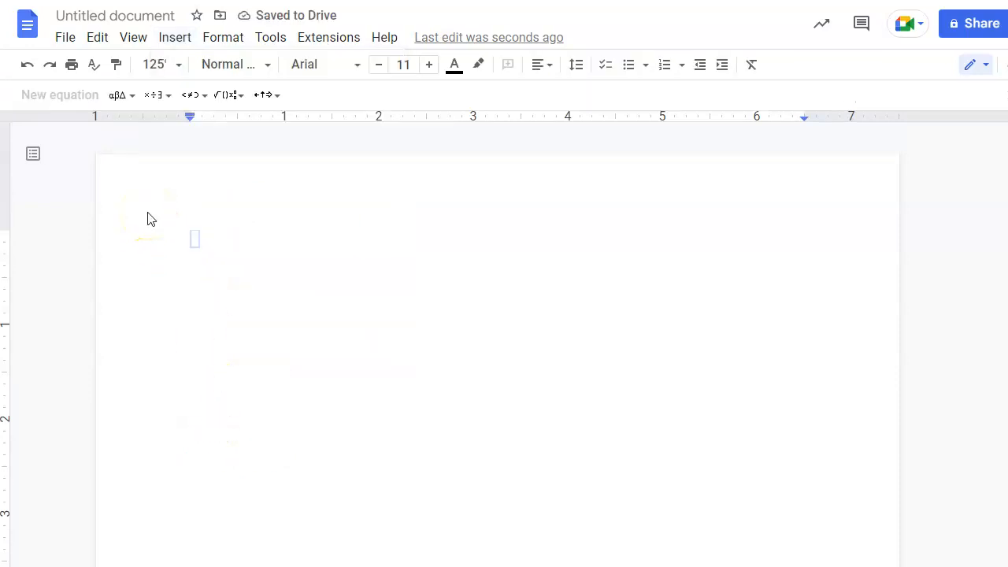
Type 3, then add a superscript template from the math operations palette.
{"action": "type", "text": "3"}
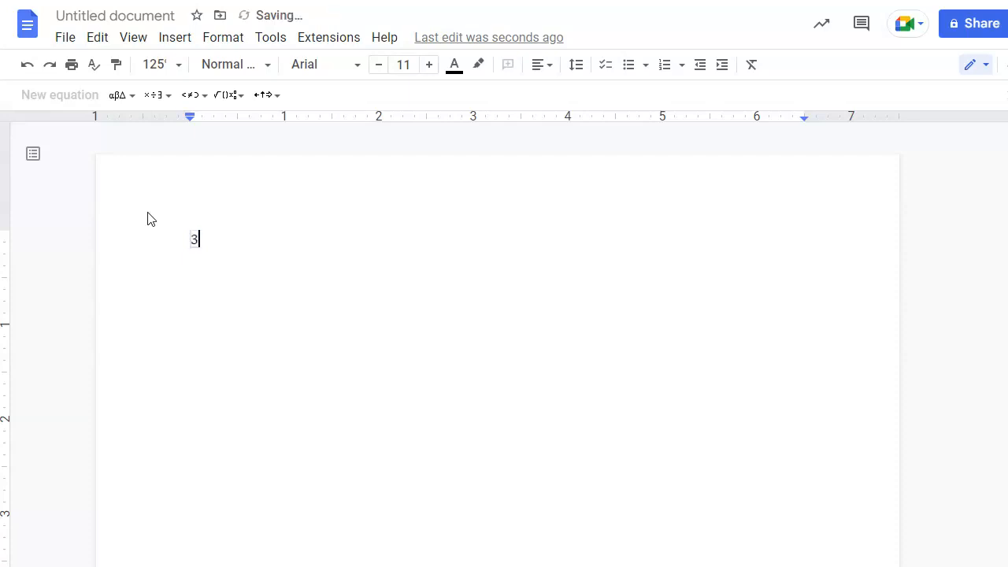
{"action": "left_click", "coordinate": [241, 98]}
{"action": "left_click", "coordinate": [243, 99]}
{"action": "left_click", "coordinate": [245, 98]}
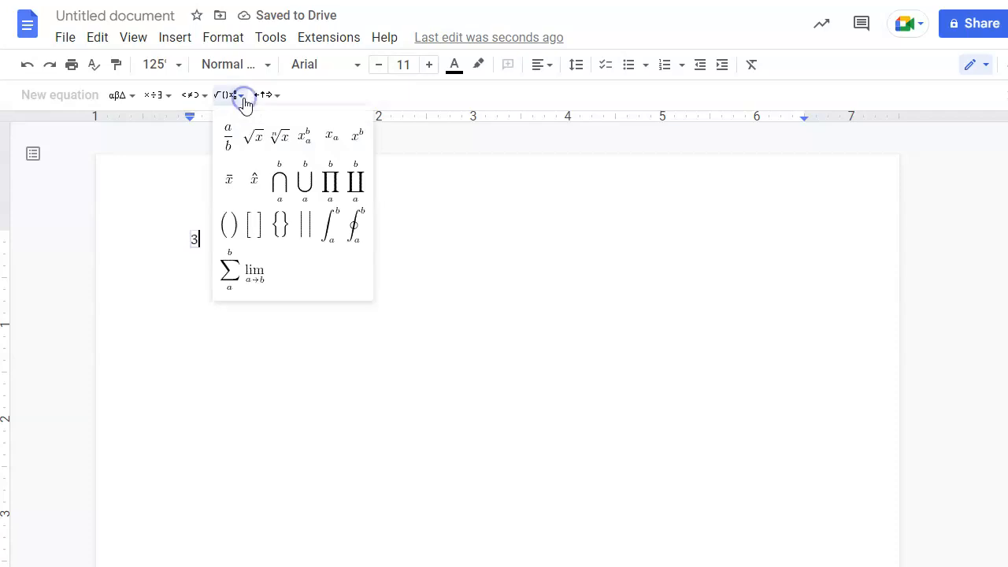
{"action": "left_click", "coordinate": [165, 99]}
{"action": "left_click", "coordinate": [219, 96]}
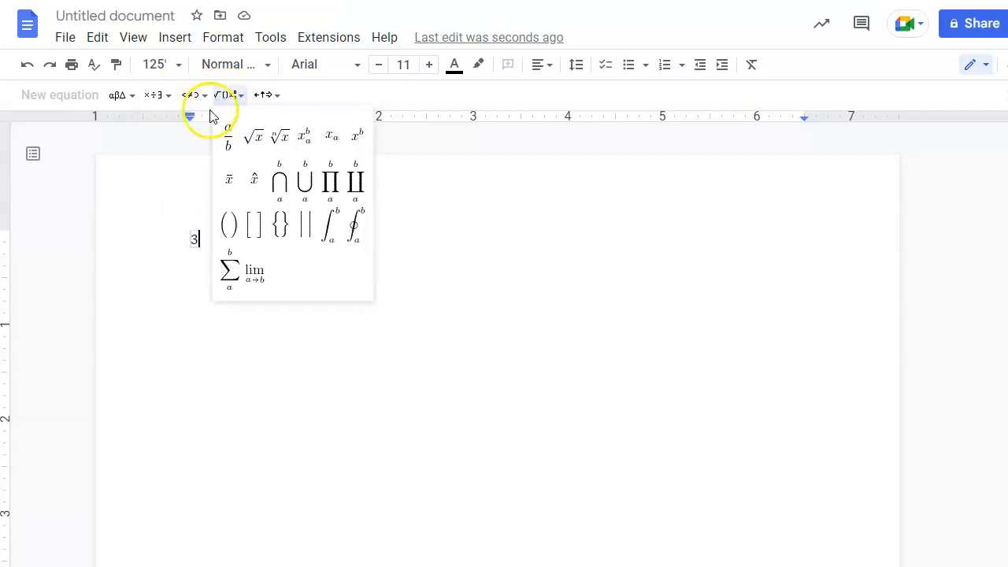
{"action": "left_click", "coordinate": [354, 146]}
Complete the equation as 3x² + 4x − 7 = 0 and start a new line below.
{"action": "type", "text": "x"}
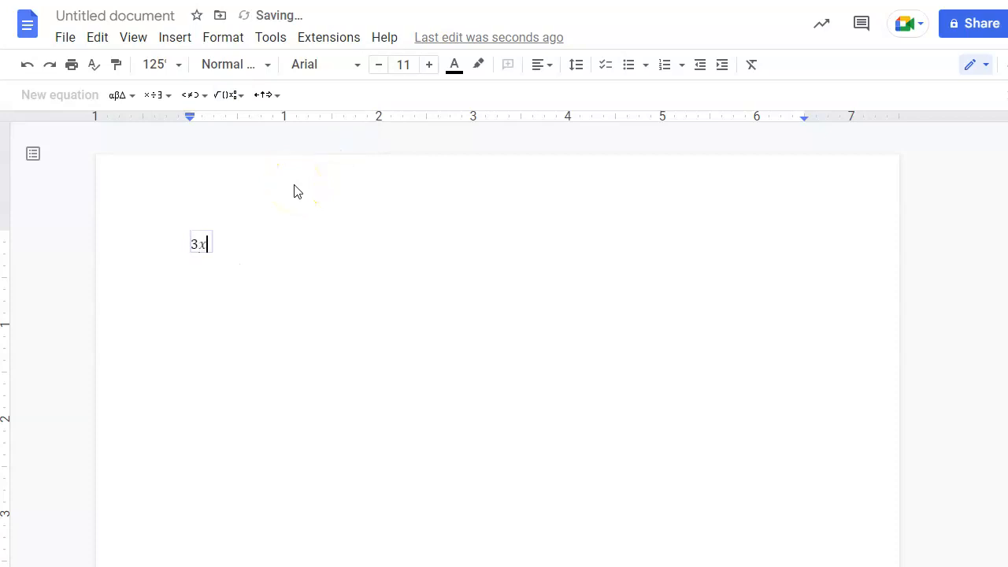
{"action": "key", "text": "asciicircum"}
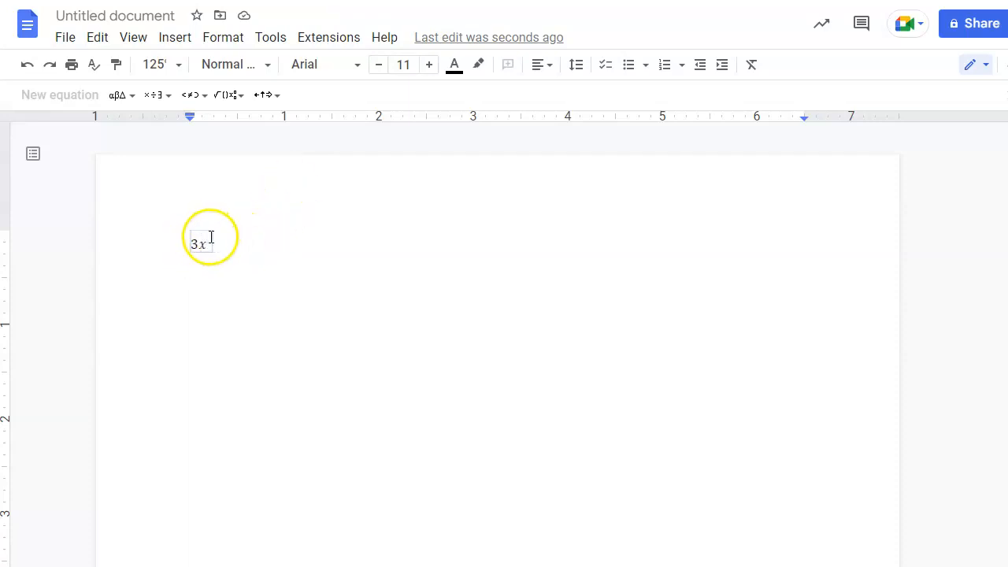
{"action": "type", "text": "2"}
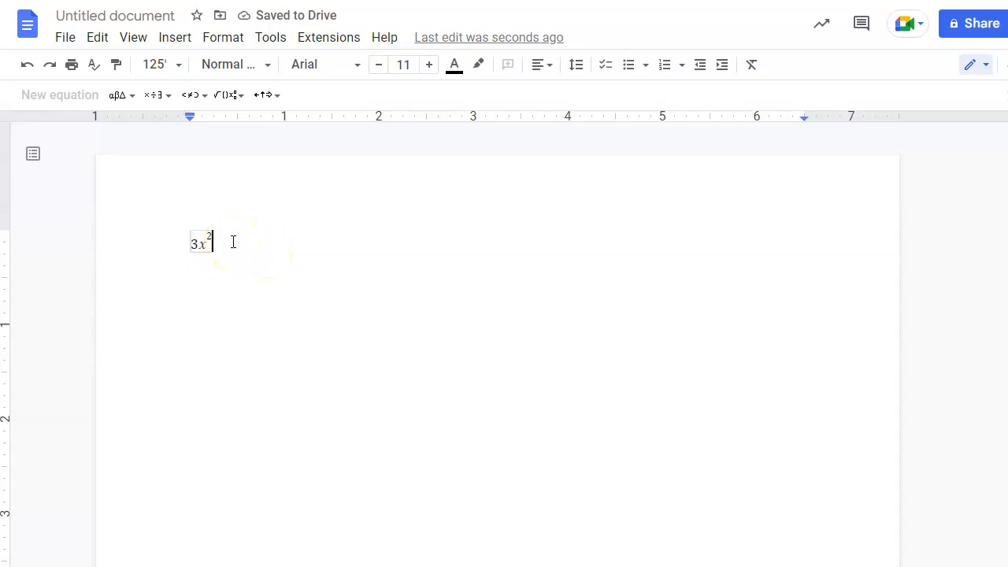
{"action": "key", "text": "Right"}
{"action": "type", "text": "+"}
{"action": "type", "text": "4x"}
{"action": "type", "text": "-7"}
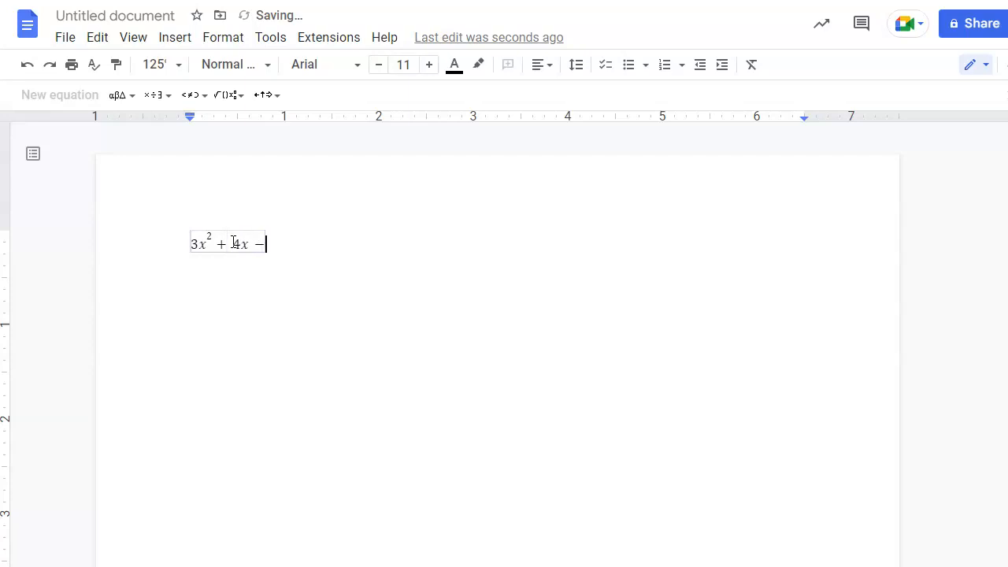
{"action": "type", "text": "=0"}
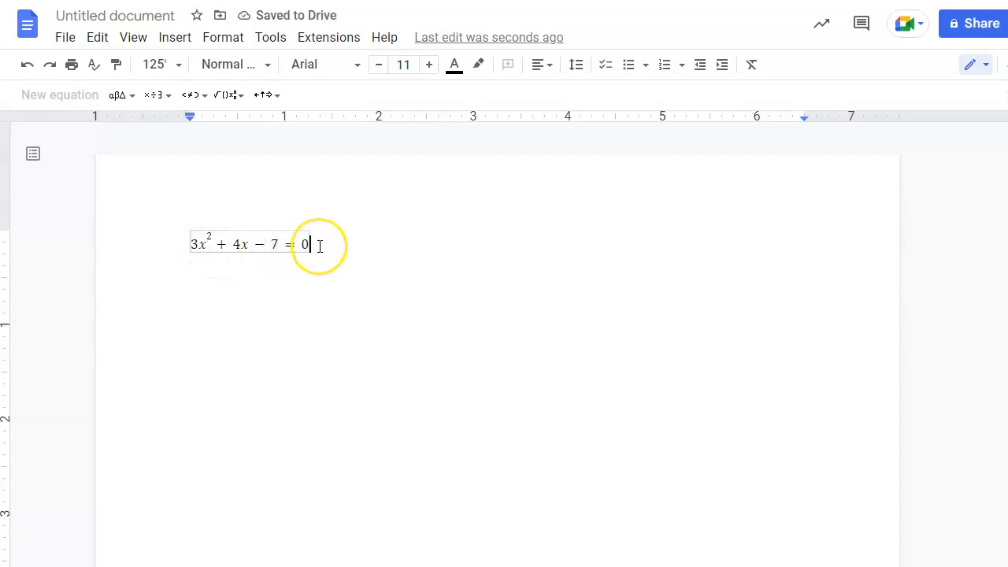
{"action": "left_click", "coordinate": [318, 246]}
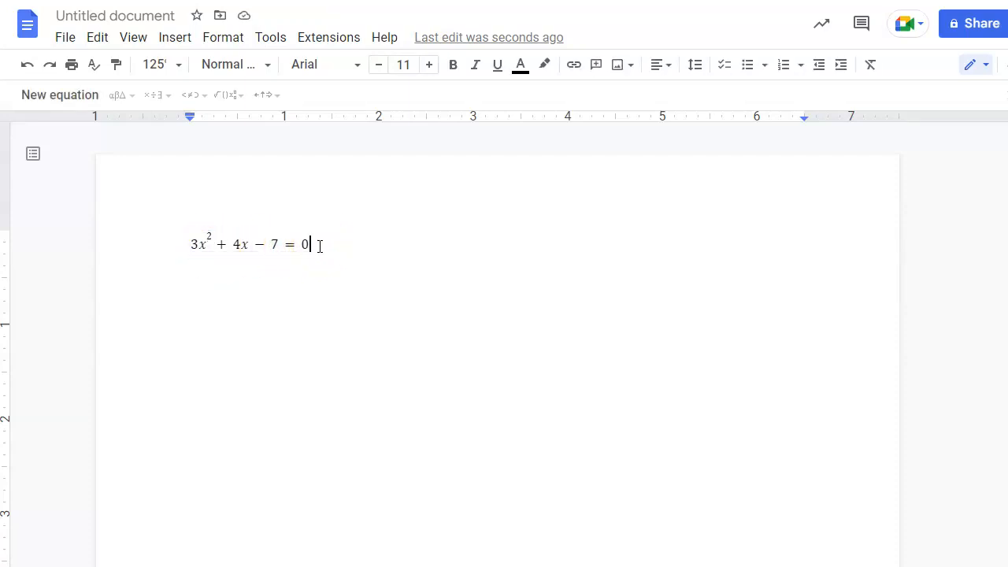
{"action": "key", "text": "Return"}
{"action": "key", "text": "Return"}
Add a second equation, x² + x = 24, with a superscript exponent, then start a fresh line.
{"action": "left_click", "coordinate": [91, 97]}
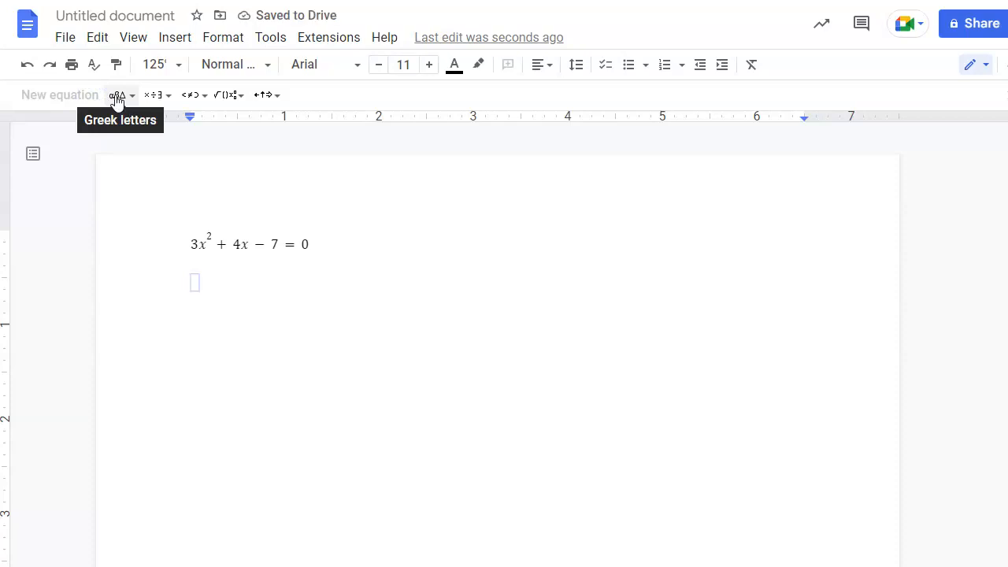
{"action": "left_click", "coordinate": [237, 95]}
{"action": "left_click", "coordinate": [357, 138]}
{"action": "type", "text": "x^"}
{"action": "type", "text": "2"}
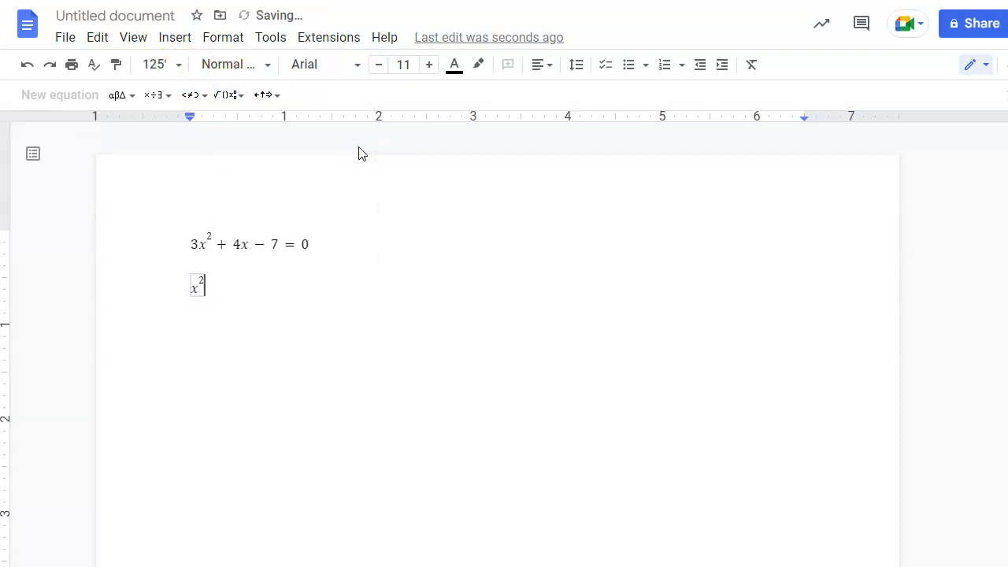
{"action": "key", "text": "Right"}
{"action": "type", "text": "+ x = 24"}
{"action": "key", "text": "Right"}
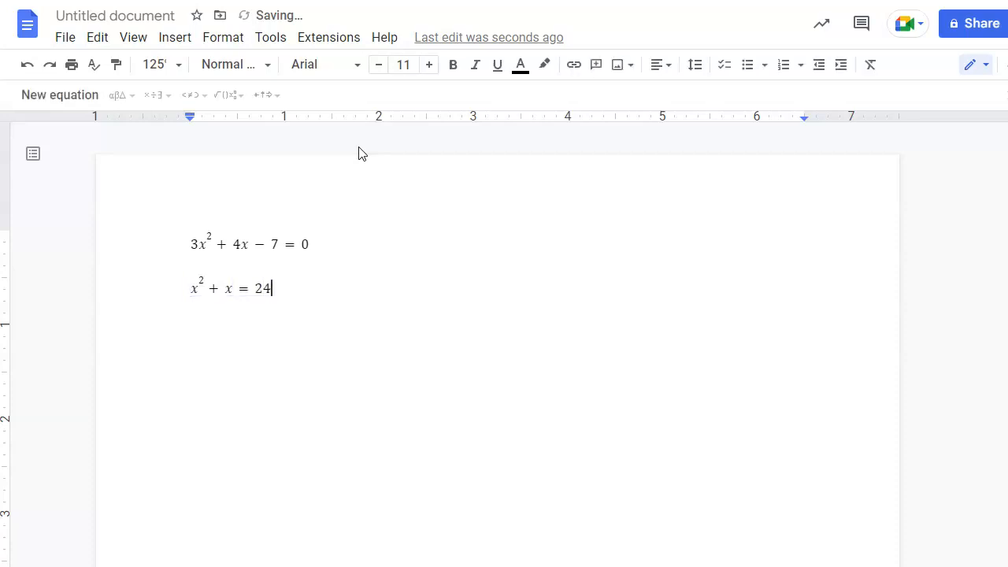
{"action": "key", "text": "Return"}
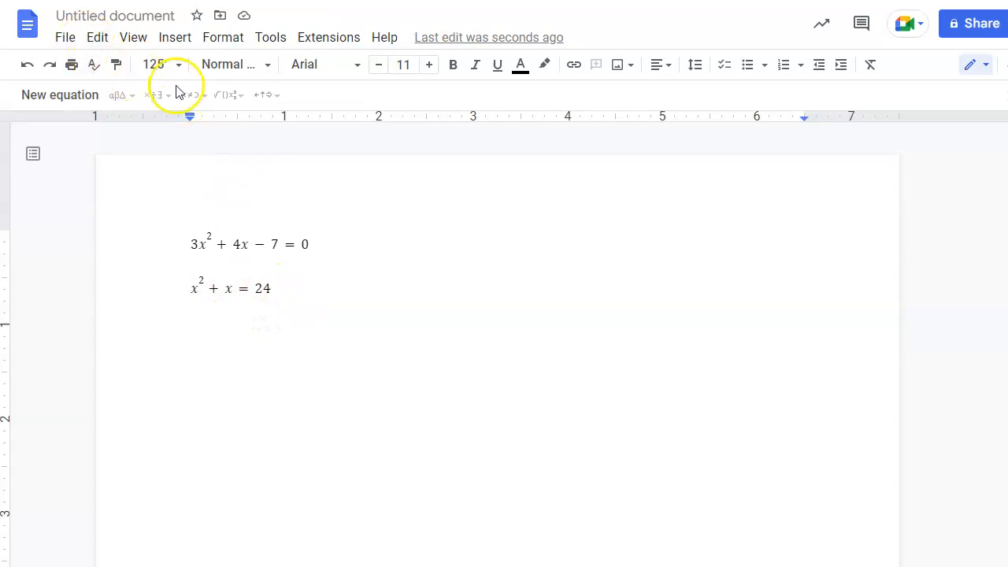
Write the equation x² + x − 24 = 0 beneath x² + x = 24, fixing the typo.
{"action": "left_click", "coordinate": [67, 99]}
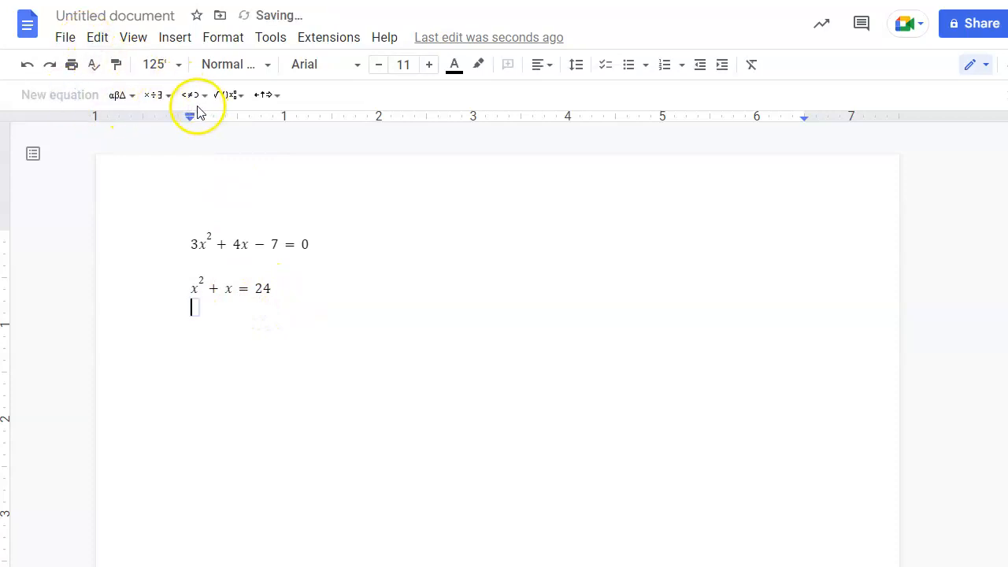
{"action": "left_click", "coordinate": [242, 98]}
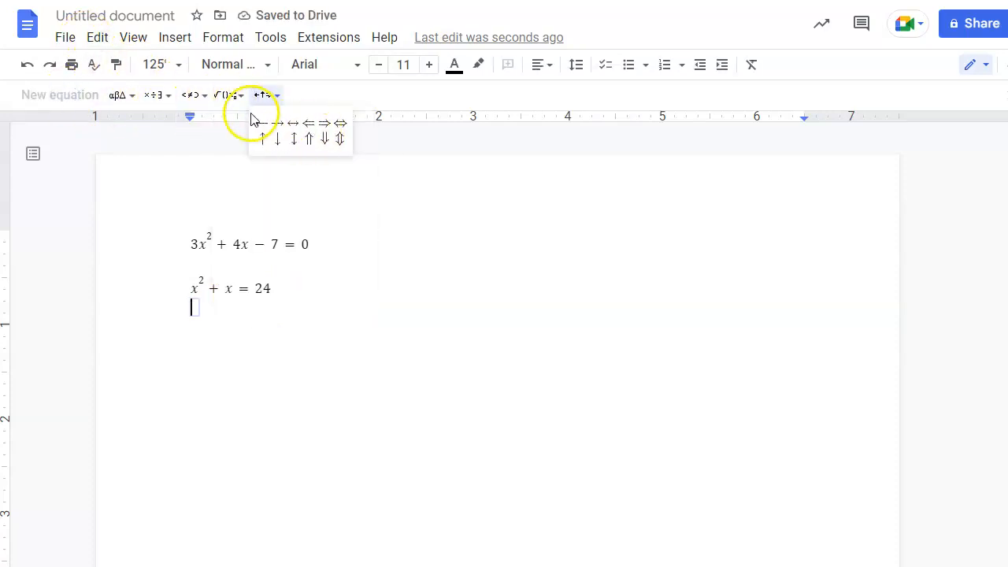
{"action": "left_click", "coordinate": [356, 138]}
{"action": "type", "text": "x^2"}
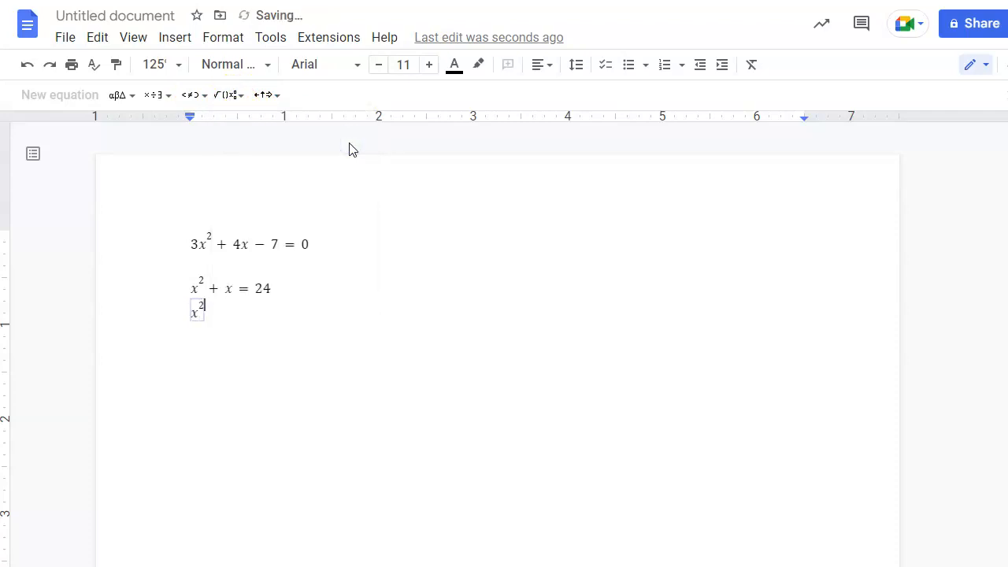
{"action": "type", "text": "x +"}
{"action": "key", "text": "BackSpace"}
{"action": "key", "text": "BackSpace"}
{"action": "type", "text": "+x-24=0"}
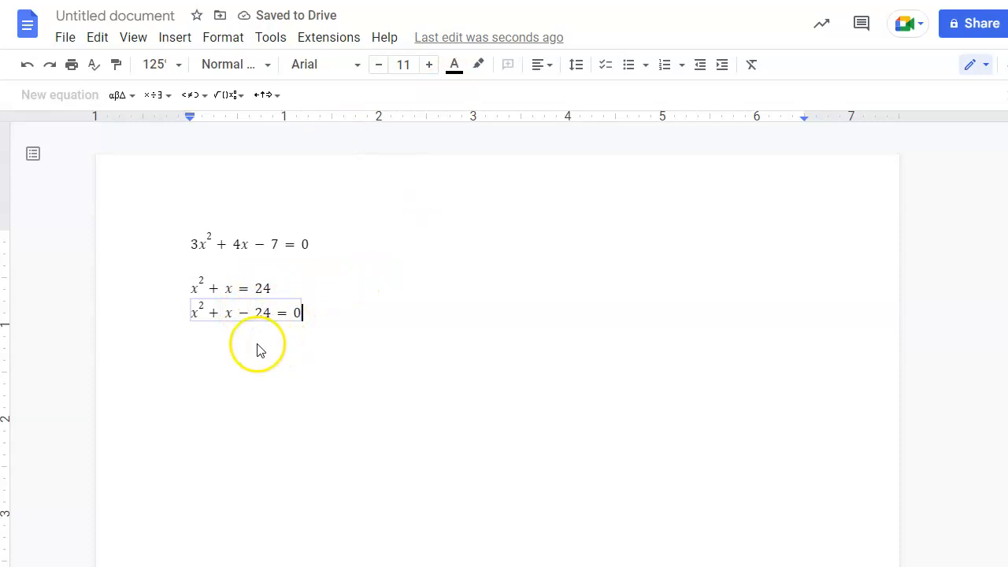
{"action": "left_click", "coordinate": [329, 317]}
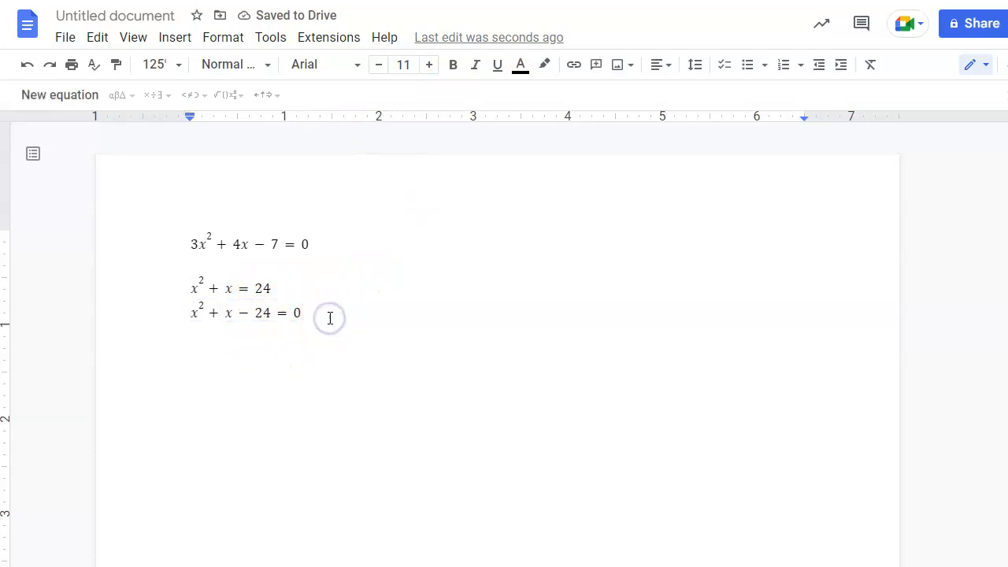
{"action": "key", "text": "Return"}
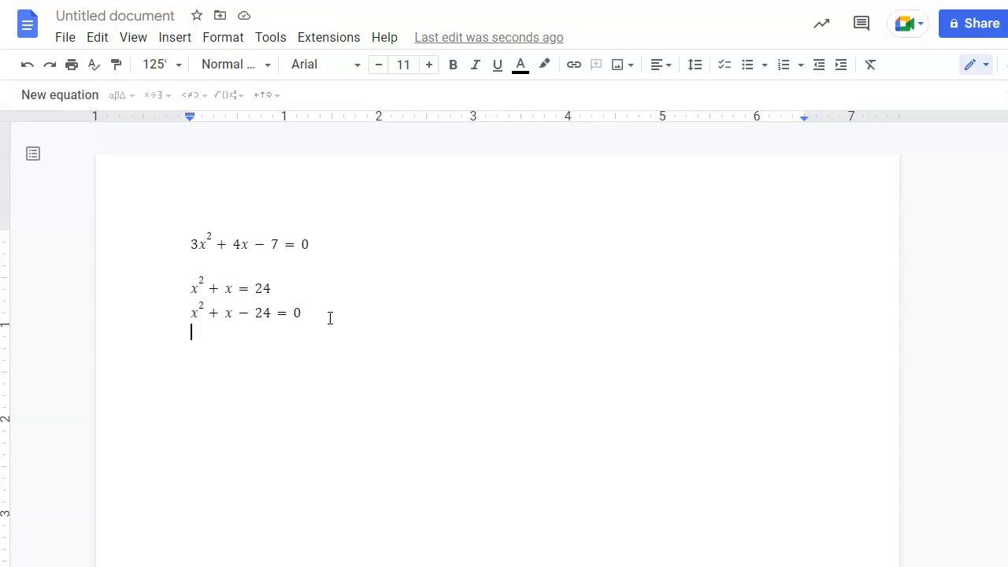
Add a tab after the last equation and create an empty line below the equations.
{"action": "left_click", "coordinate": [403, 298]}
{"action": "key", "text": "Tab"}
{"action": "key", "text": "Tab"}
{"action": "left_click", "coordinate": [397, 309]}
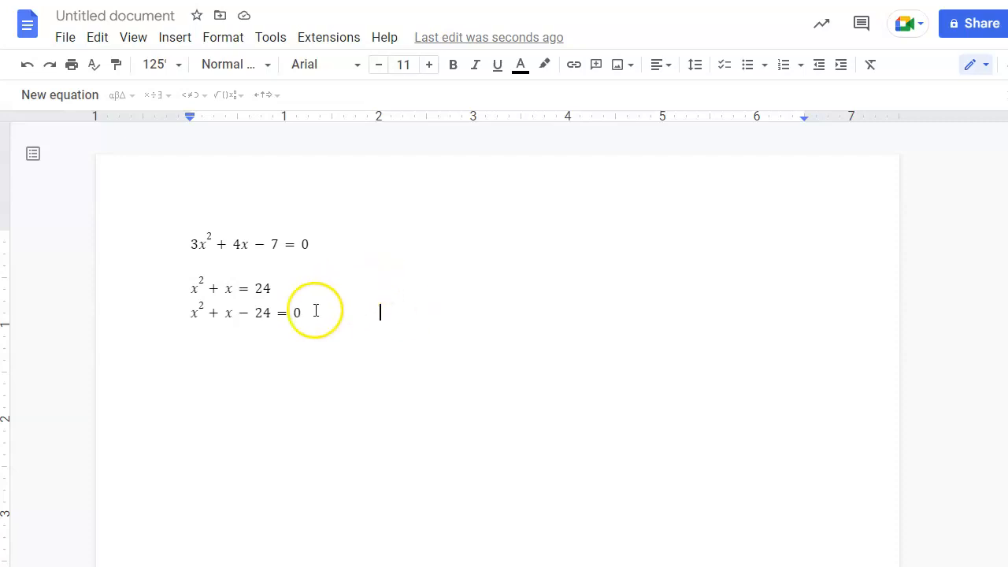
{"action": "left_click", "coordinate": [266, 386]}
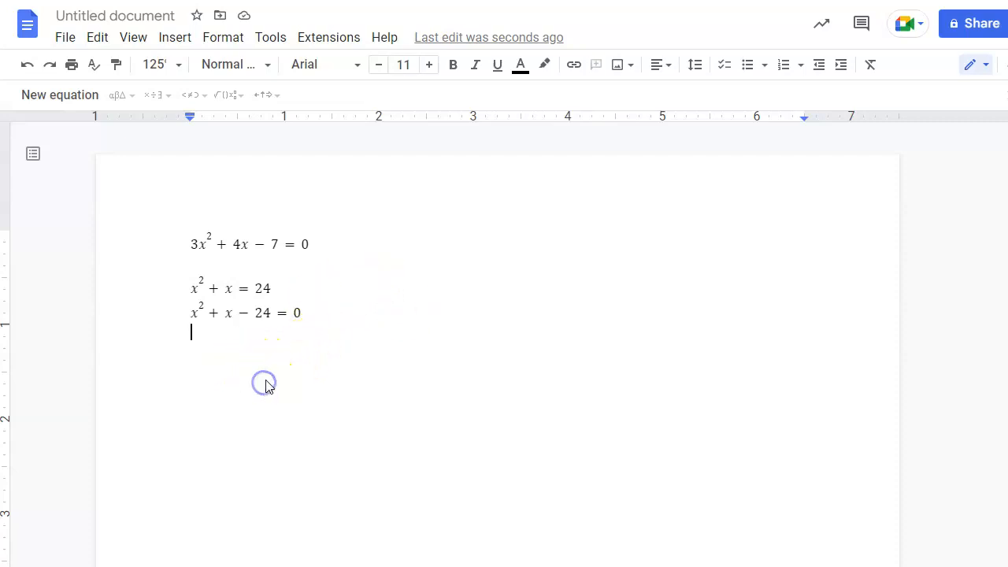
{"action": "key", "text": "Return"}
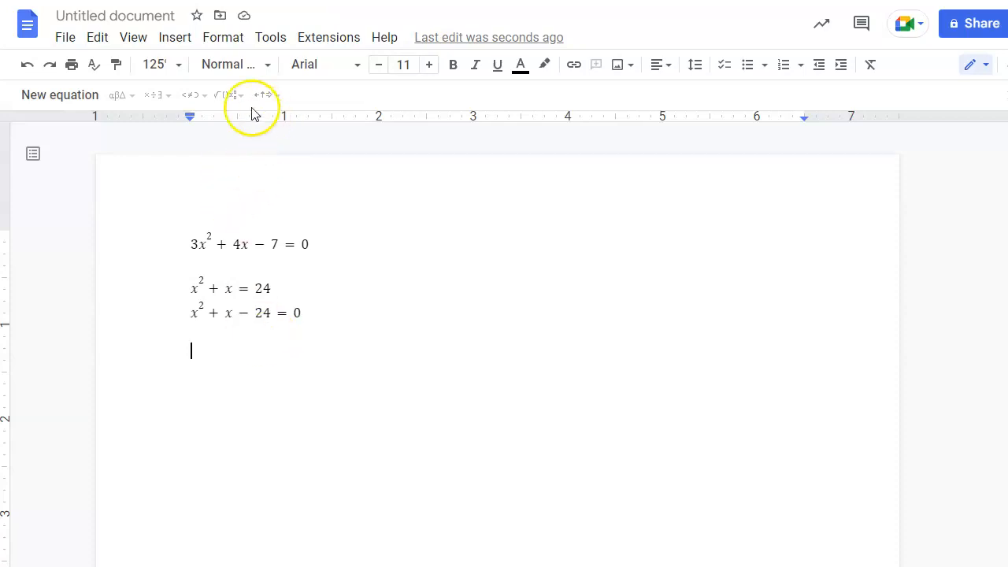
Write the equation 2x² + x − 15 = 0 using a superscript exponent.
{"action": "left_click", "coordinate": [79, 94]}
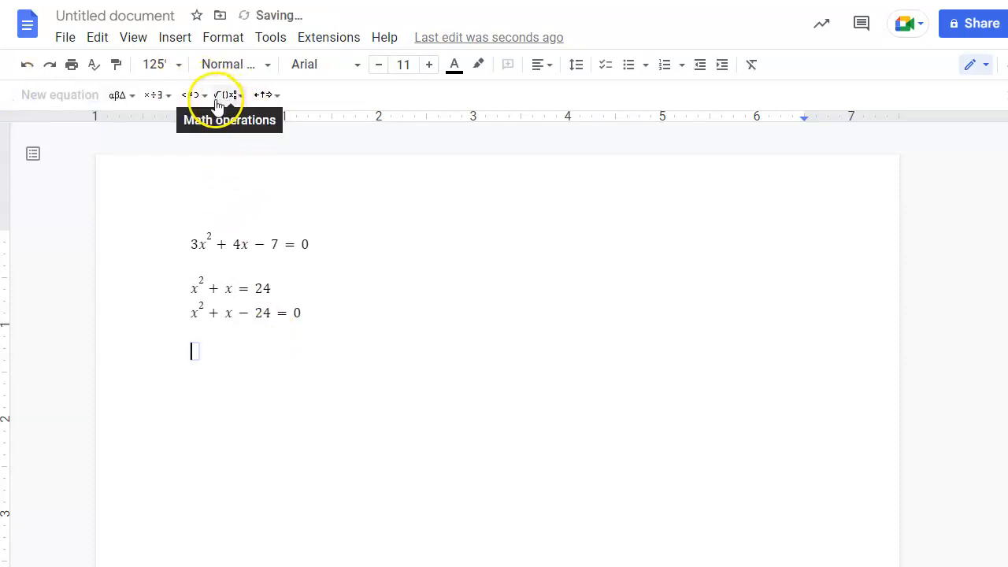
{"action": "type", "text": "2"}
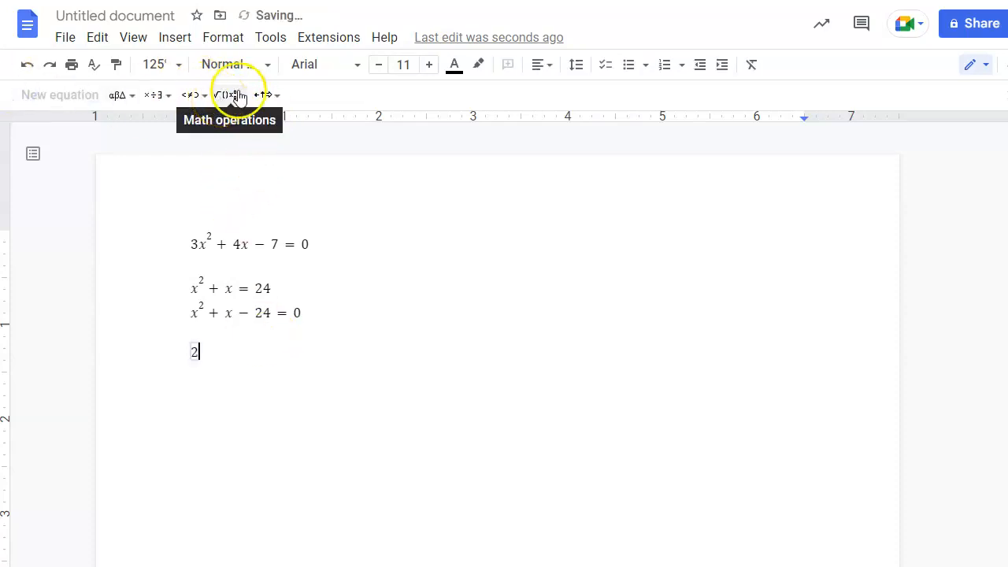
{"action": "left_click", "coordinate": [233, 95]}
{"action": "left_click", "coordinate": [356, 137]}
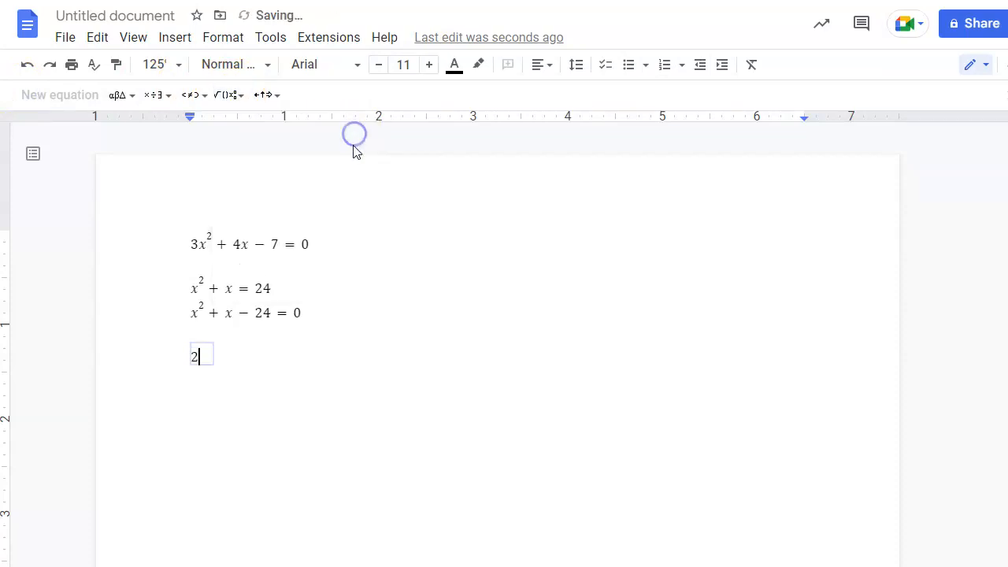
{"action": "type", "text": "2"}
{"action": "key", "text": "Right"}
{"action": "type", "text": "+"}
{"action": "type", "text": "x-13"}
{"action": "key", "text": "BackSpace"}
{"action": "type", "text": "5 = 0"}
{"action": "key", "text": "Right"}
{"action": "key", "text": "Return"}
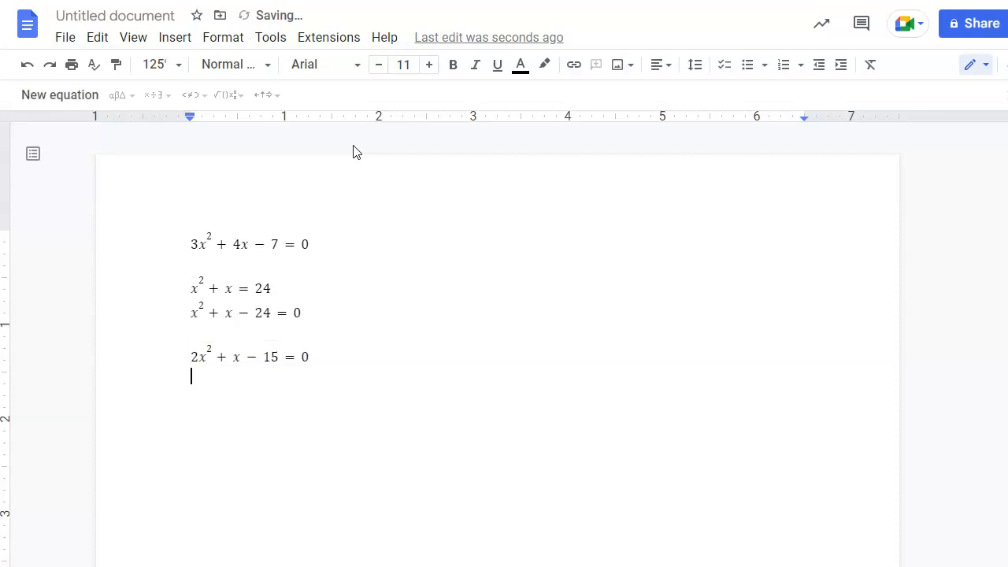
Remove the extra empty line and tab over beside 2x² + x − 15 = 0.
{"action": "key", "text": "Up"}
{"action": "key", "text": "End"}
{"action": "key", "text": "Down"}
{"action": "key", "text": "BackSpace"}
{"action": "key", "text": "Tab"}
Type tab-separated notes 2*-15=-30, +1 and -5 +6, then begin a new equation below.
{"action": "type", "text": "2*-15=-30"}
{"action": "key", "text": "Tab"}
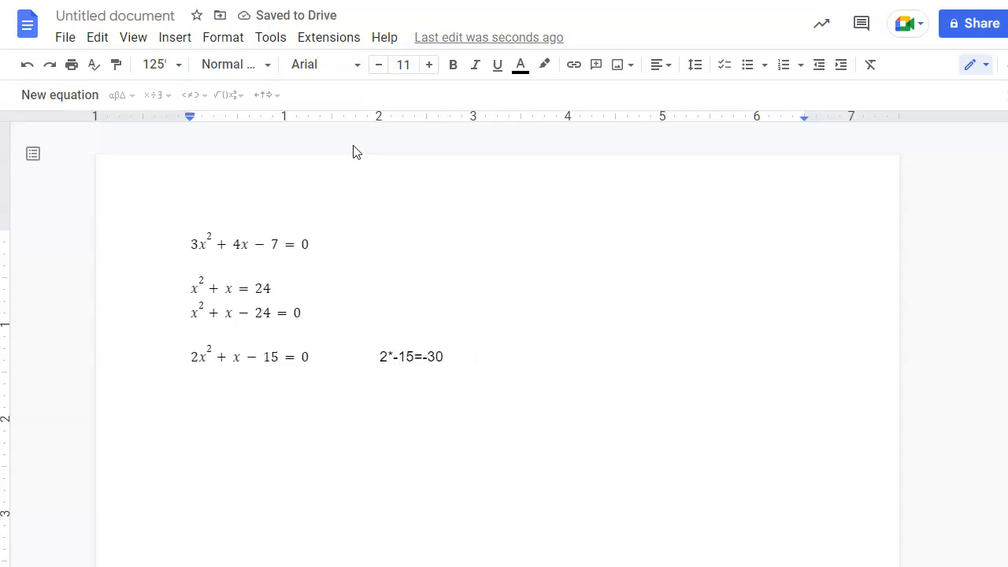
{"action": "type", "text": "+1"}
{"action": "key", "text": "Tab"}
{"action": "type", "text": "-"}
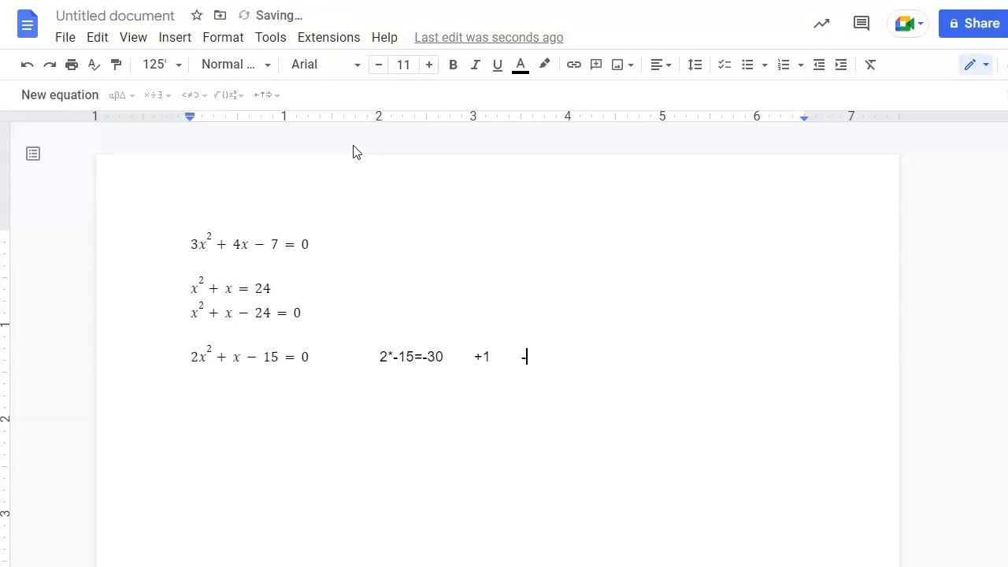
{"action": "type", "text": "5 +6"}
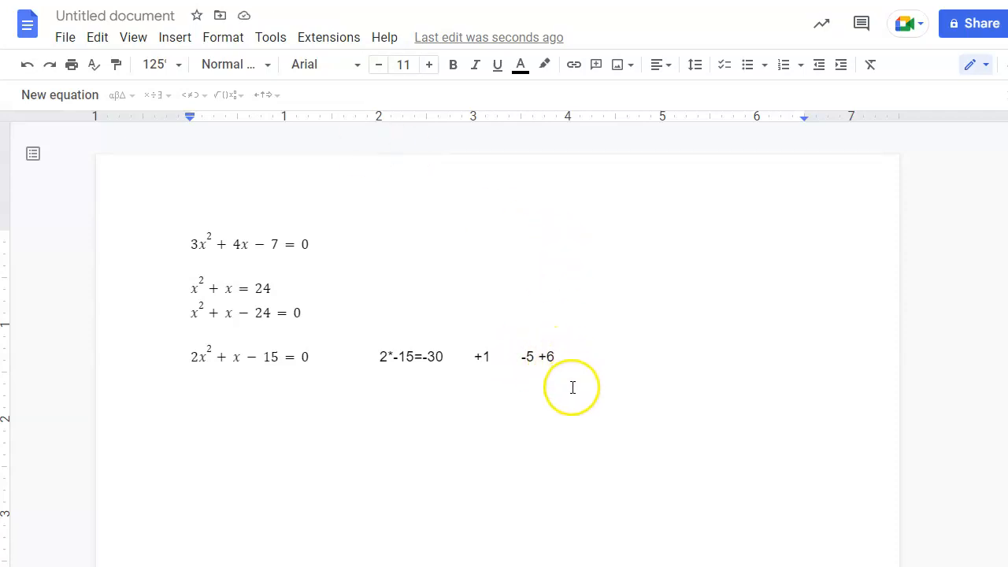
{"action": "key", "text": "Return"}
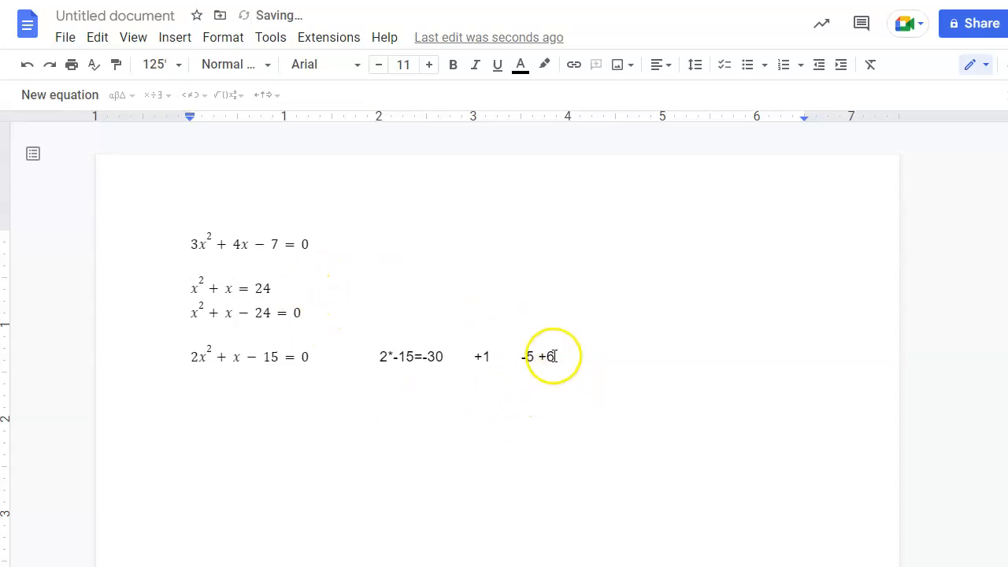
{"action": "left_click", "coordinate": [93, 96]}
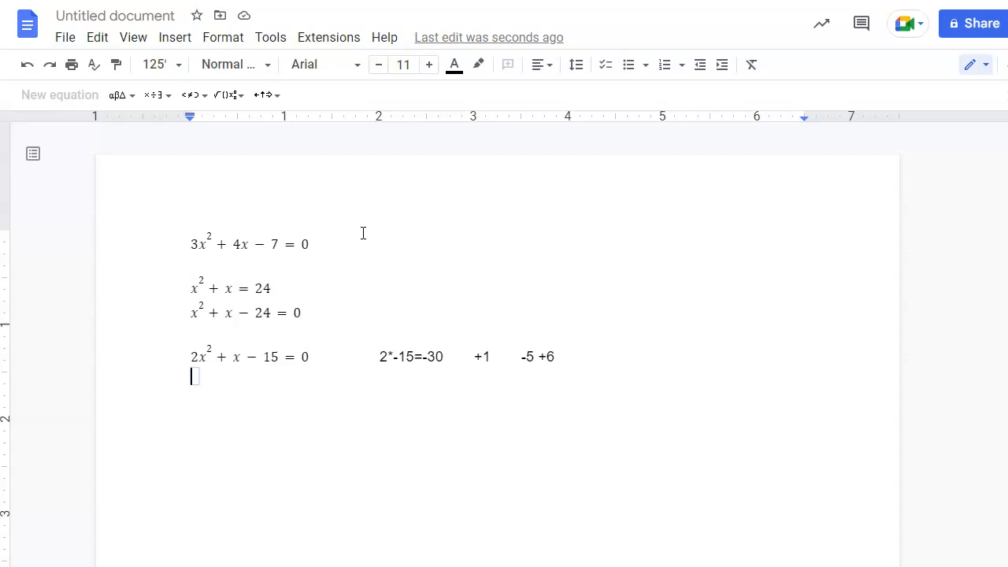
Enter the factored form (2x − 5)(x + 3) = 0 in the equation box.
{"action": "type", "text": "2"}
{"action": "type", "text": "-"}
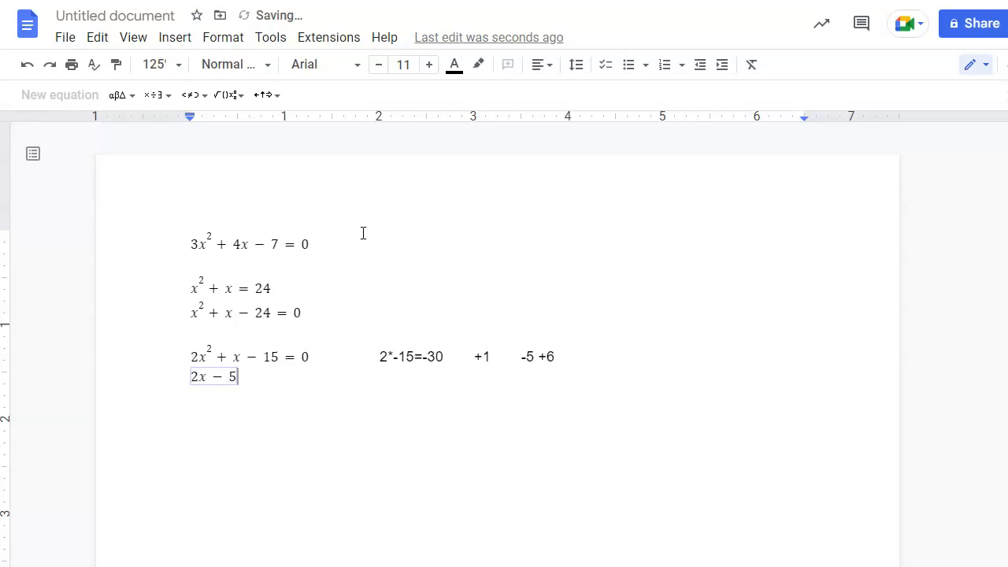
{"action": "key", "text": "Left"}
{"action": "key", "text": "Left"}
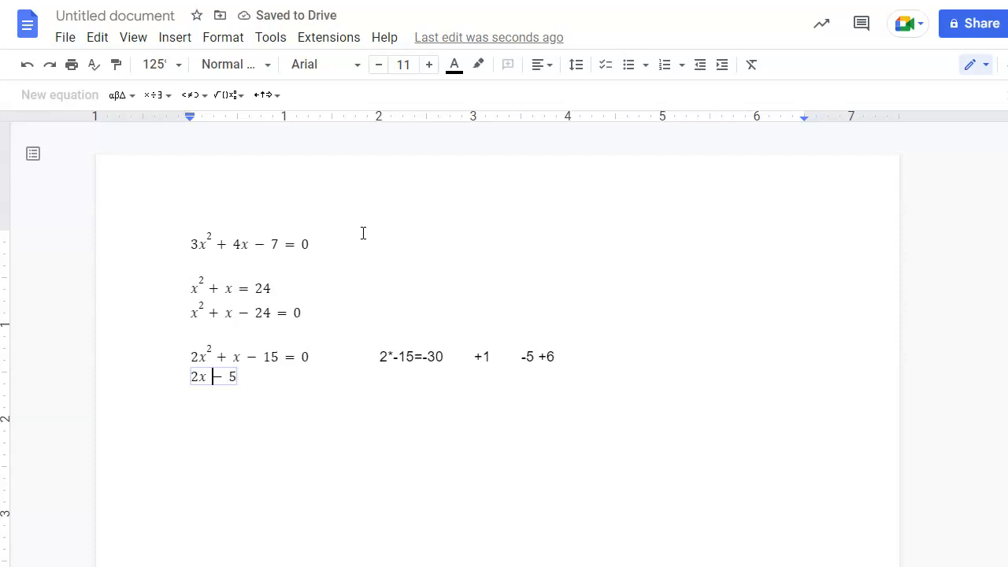
{"action": "type", "text": "("}
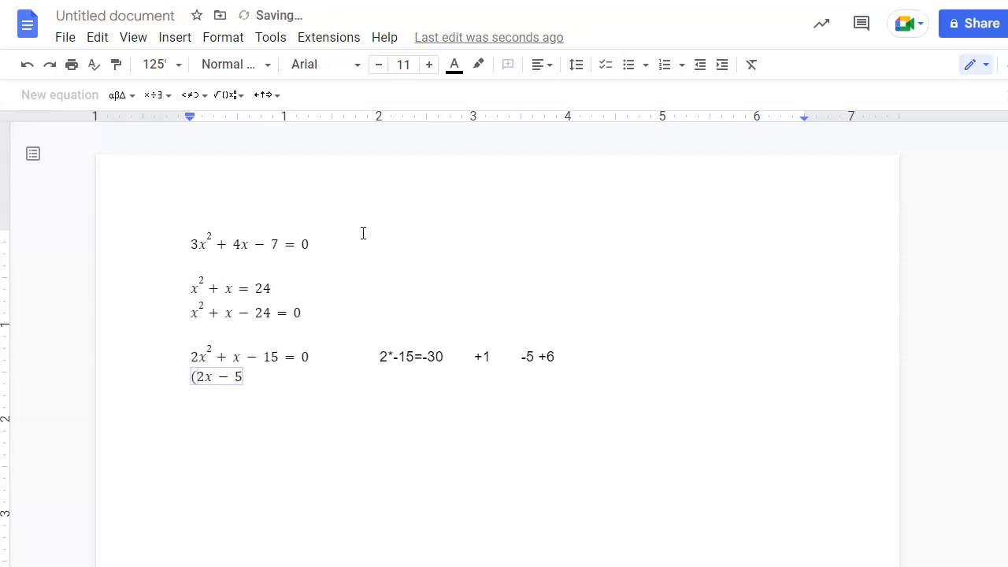
{"action": "key", "text": "End"}
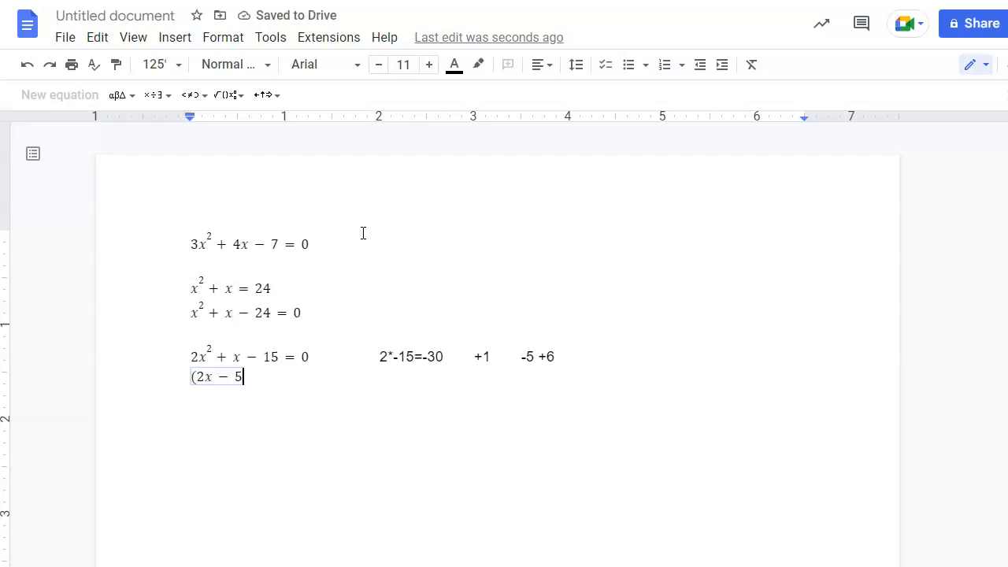
{"action": "key", "text": "BackSpace"}
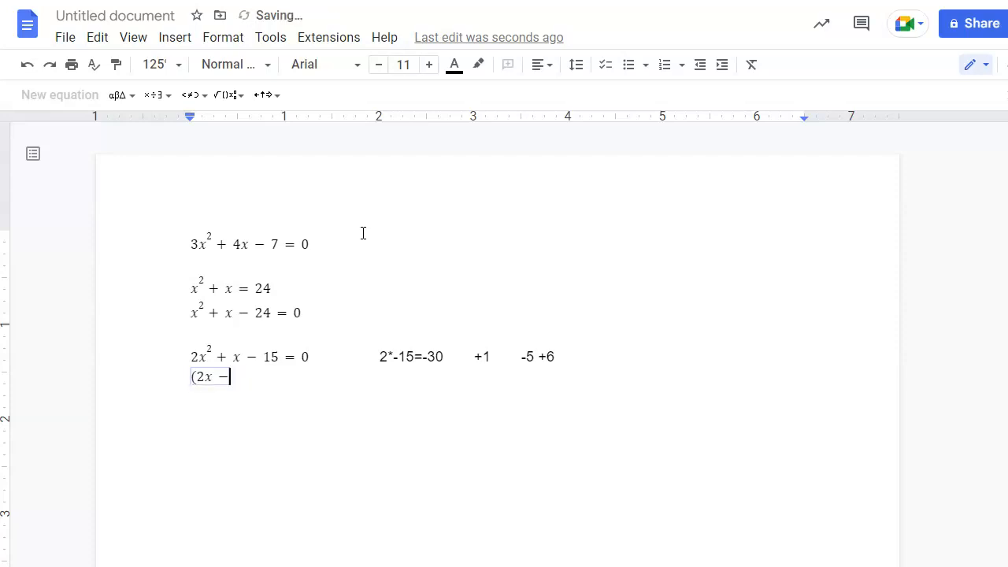
{"action": "type", "text": "5)(x + 3"}
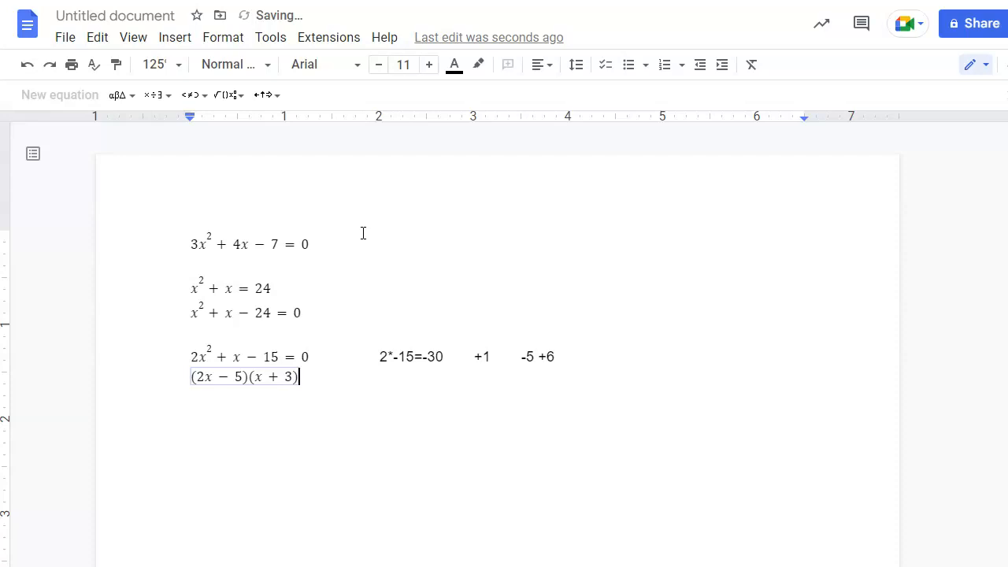
{"action": "type", "text": ") = 0"}
Select the 5 in the -5 +6 note, then leave the equation for the notes line.
{"action": "left_click", "coordinate": [536, 357]}
{"action": "double_click", "coordinate": [530, 356]}
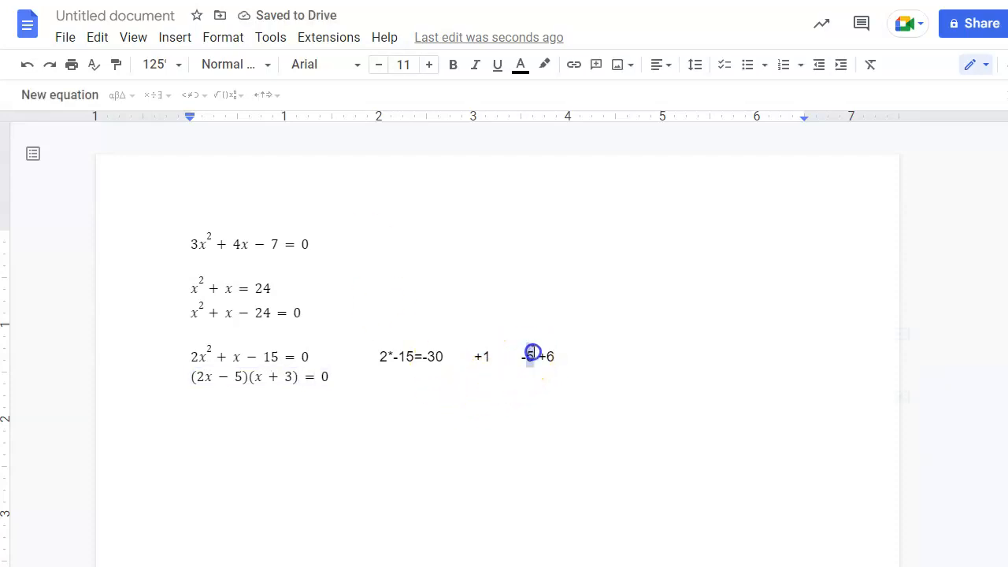
{"action": "left_click", "coordinate": [573, 354]}
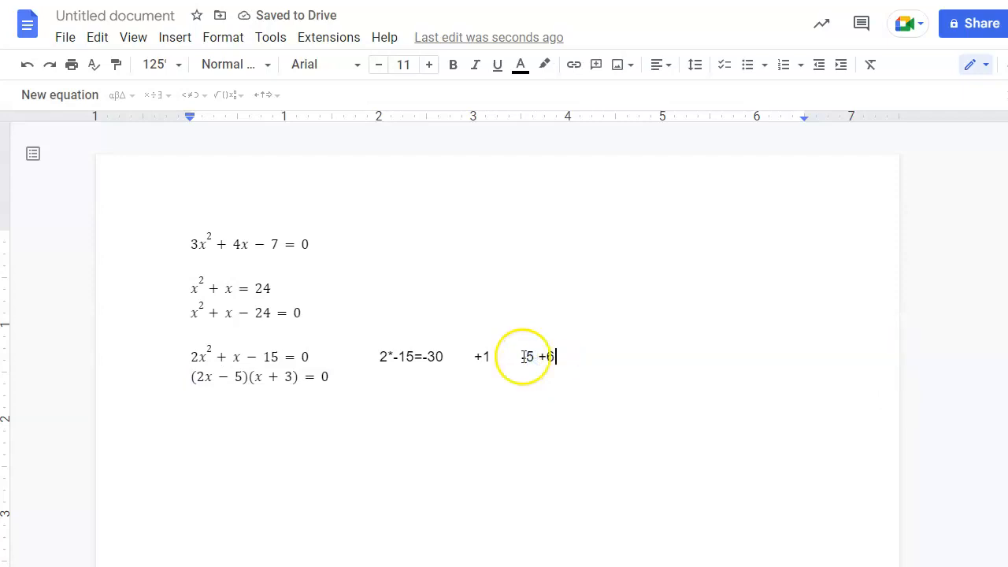
{"action": "left_click", "coordinate": [196, 357]}
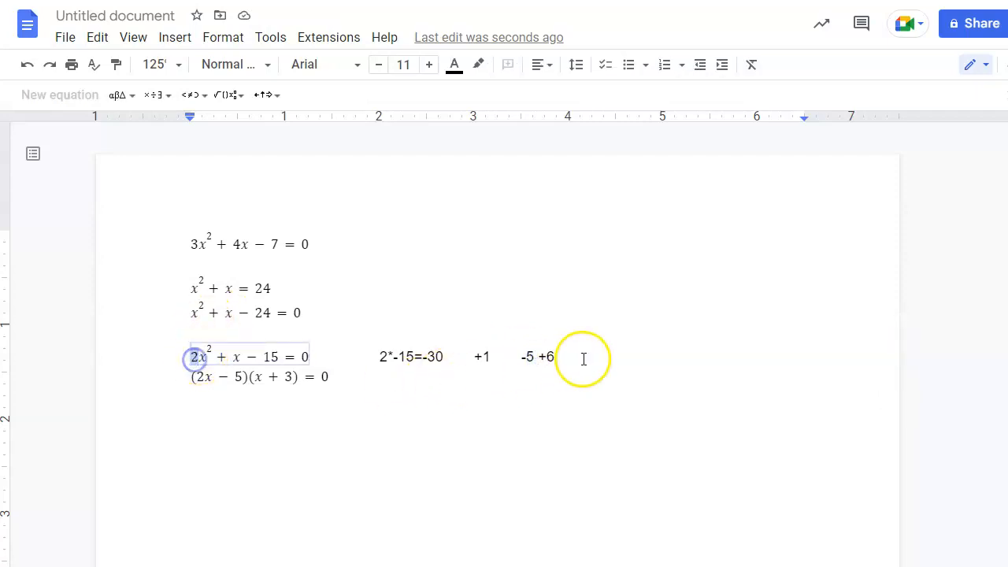
{"action": "left_click", "coordinate": [583, 360]}
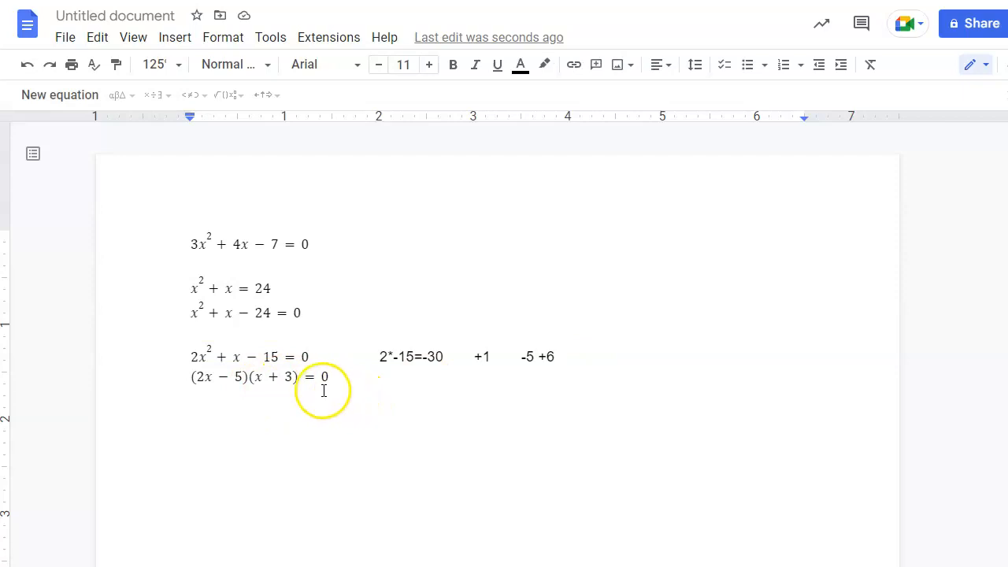
Write the equations 2x − 5 = 0 and x + 3 = 0 side by side below the factored form.
{"action": "left_click", "coordinate": [198, 393]}
{"action": "type", "text": "2"}
{"action": "key", "text": "BackSpace"}
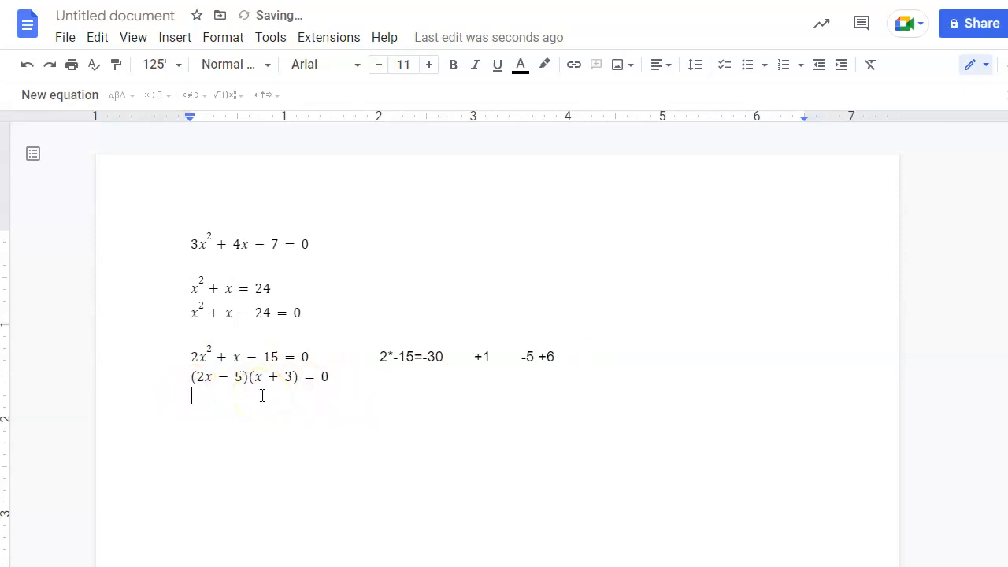
{"action": "left_click", "coordinate": [41, 96]}
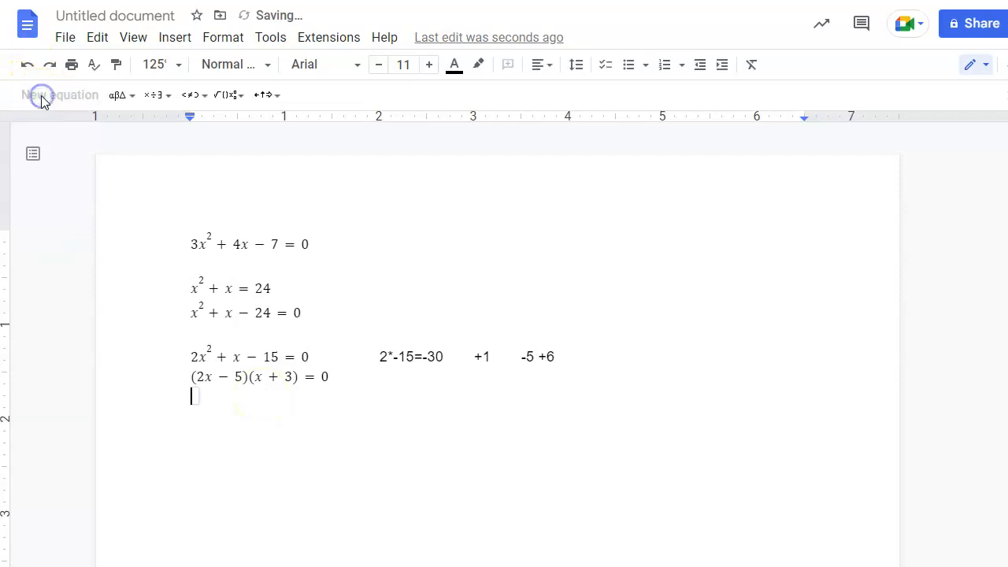
{"action": "type", "text": "2x-5="}
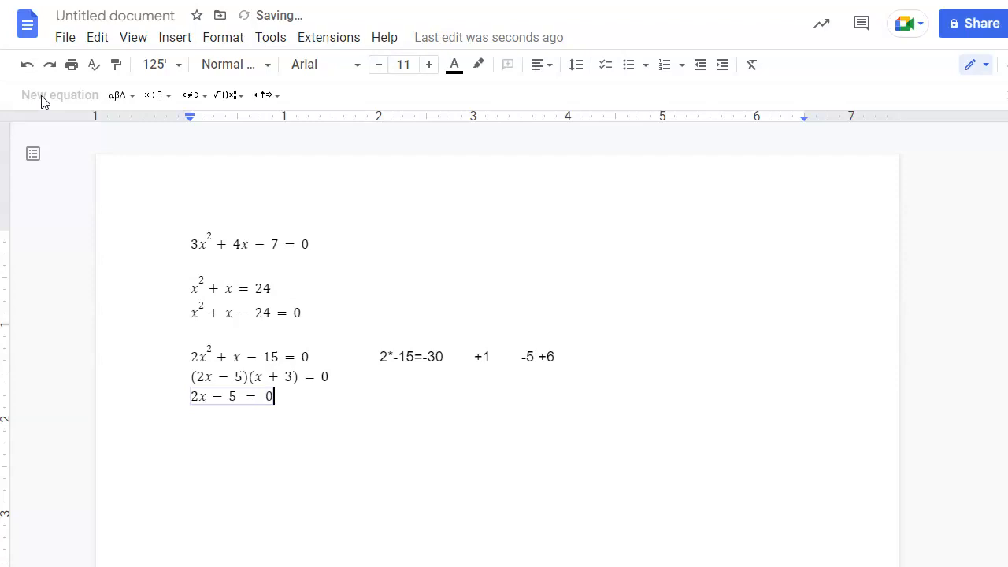
{"action": "key", "text": "Right"}
{"action": "left_click", "coordinate": [68, 95]}
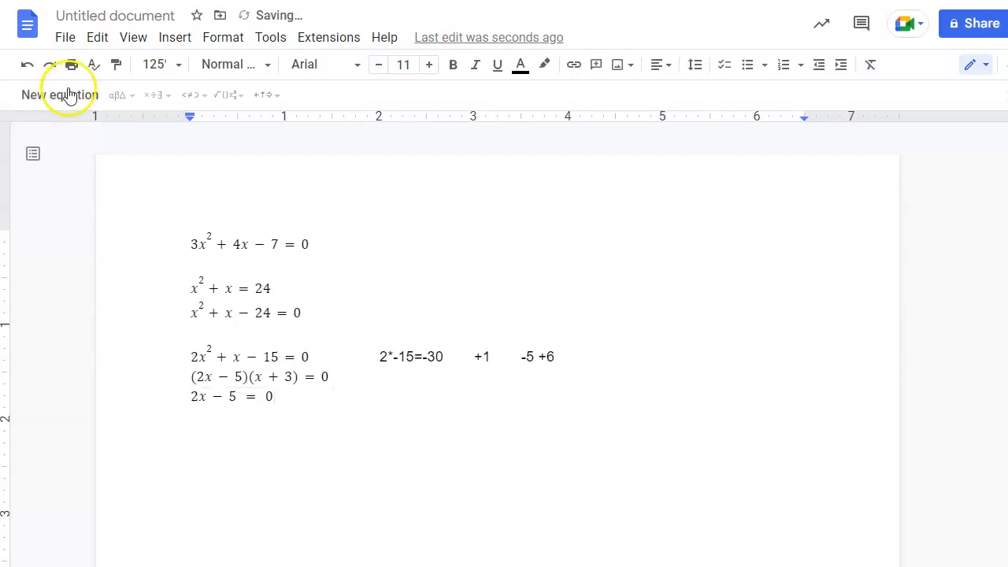
{"action": "type", "text": "x + 3 = 0"}
{"action": "key", "text": "Right"}
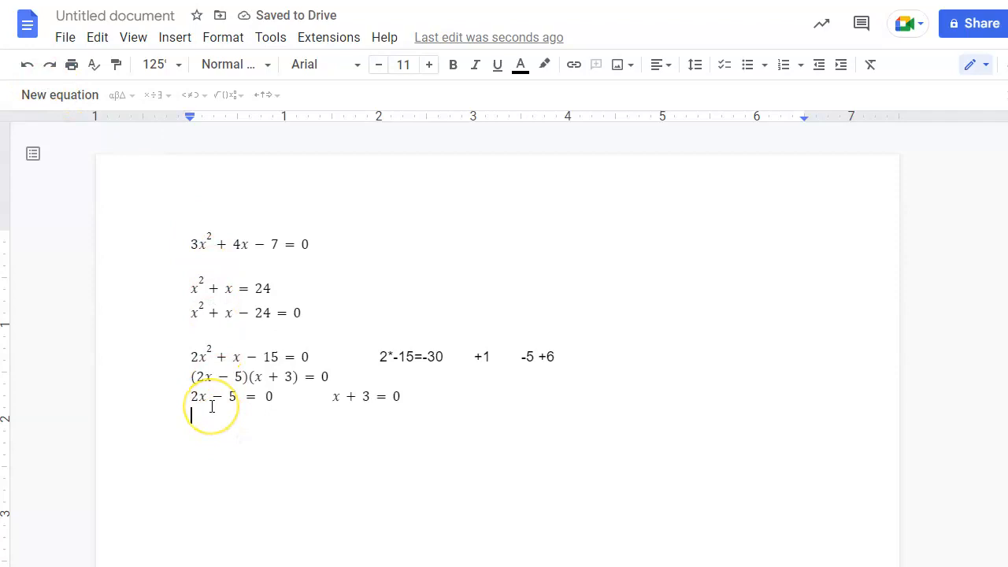
Add the equations 2x = 5 and x = −3 on the next line, then start a new line.
{"action": "type", "text": "2"}
{"action": "key", "text": "BackSpace"}
{"action": "left_click", "coordinate": [45, 96]}
{"action": "type", "text": "2x = 5"}
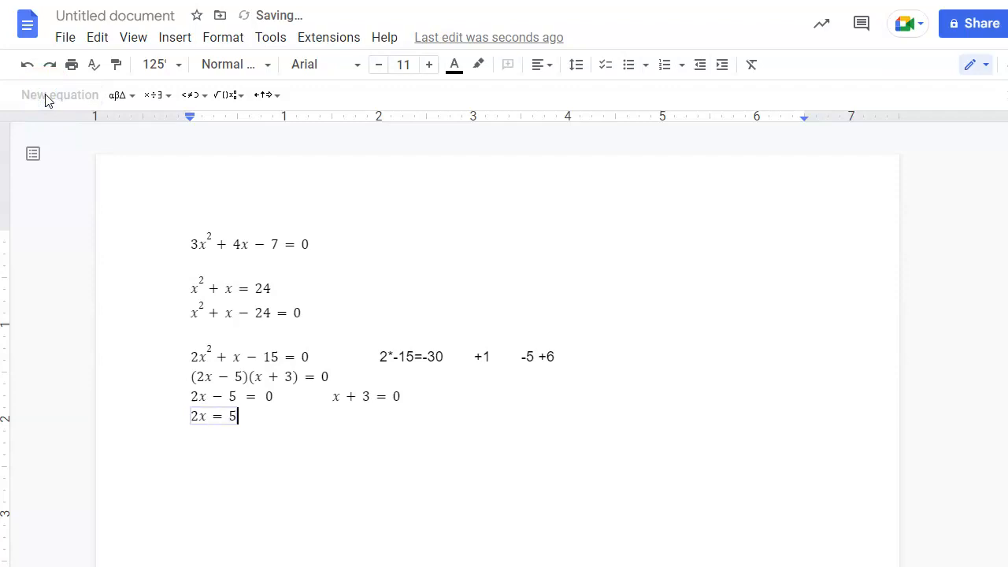
{"action": "left_click", "coordinate": [270, 412]}
{"action": "key", "text": "Tab"}
{"action": "key", "text": "Tab"}
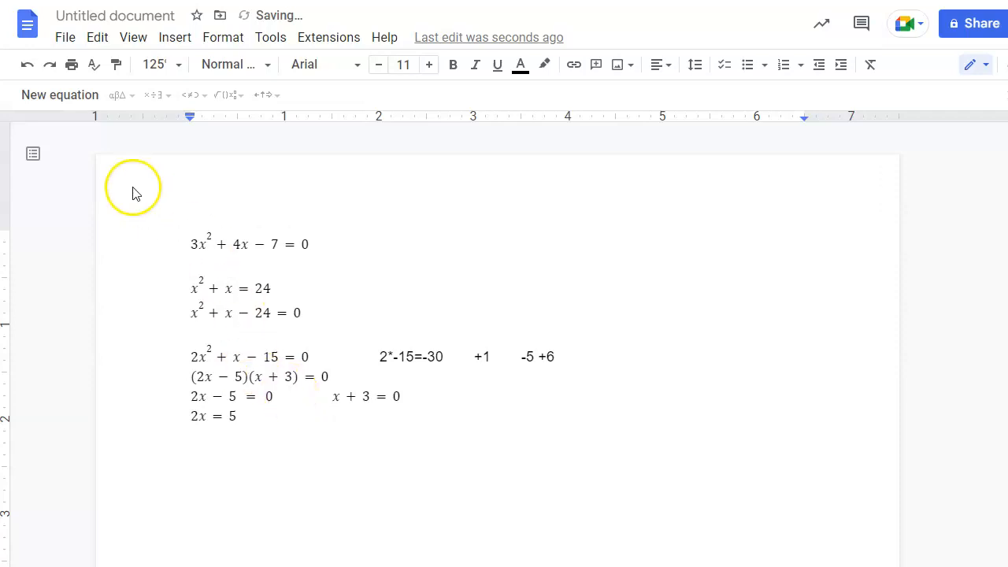
{"action": "left_click", "coordinate": [57, 96]}
{"action": "type", "text": "x"}
{"action": "type", "text": "=-3"}
{"action": "key", "text": "Right"}
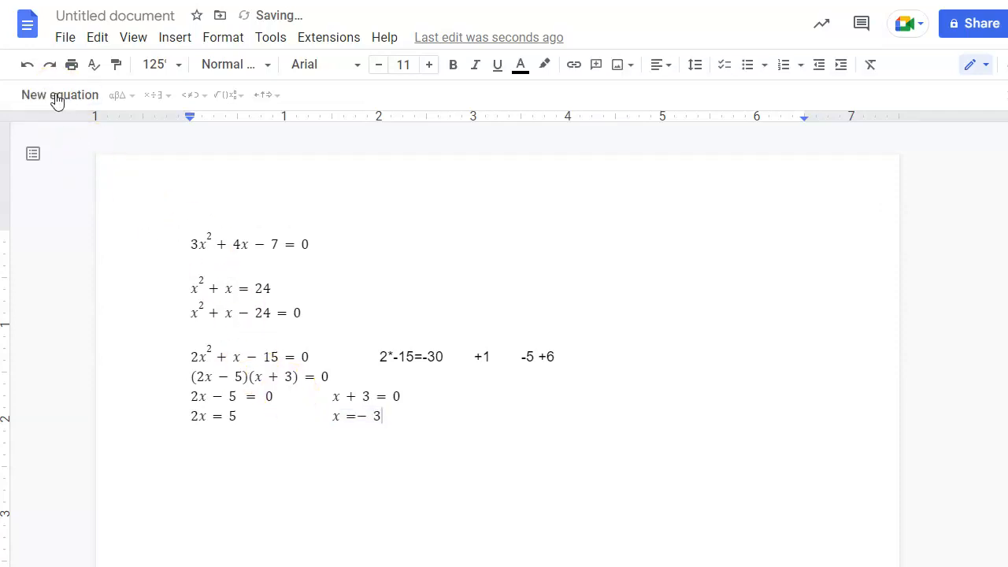
{"action": "key", "text": "Return"}
Write x = 5/2 with a stacked fraction in a new equation, then tab past it.
{"action": "left_click", "coordinate": [59, 94]}
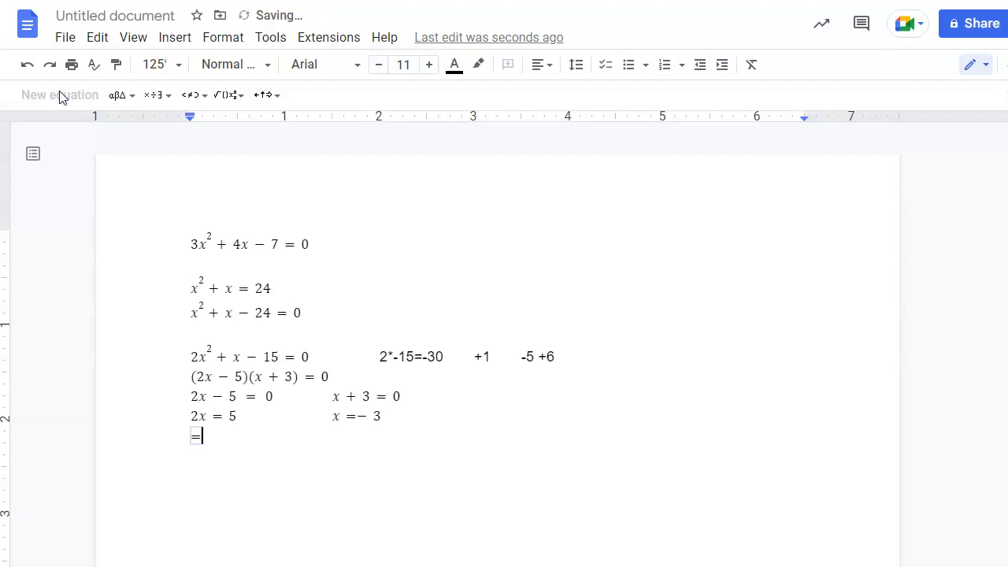
{"action": "type", "text": "x ="}
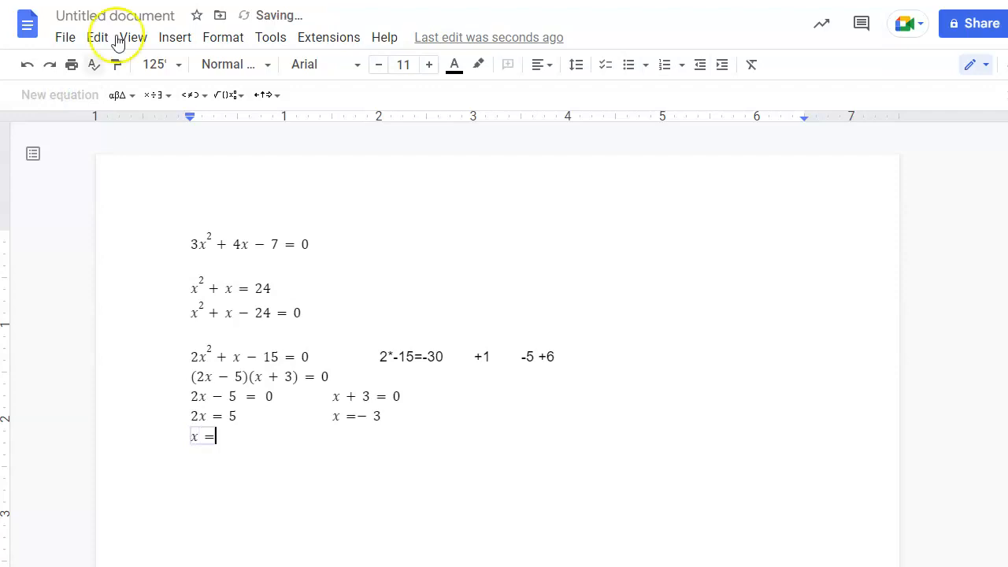
{"action": "left_click", "coordinate": [228, 95]}
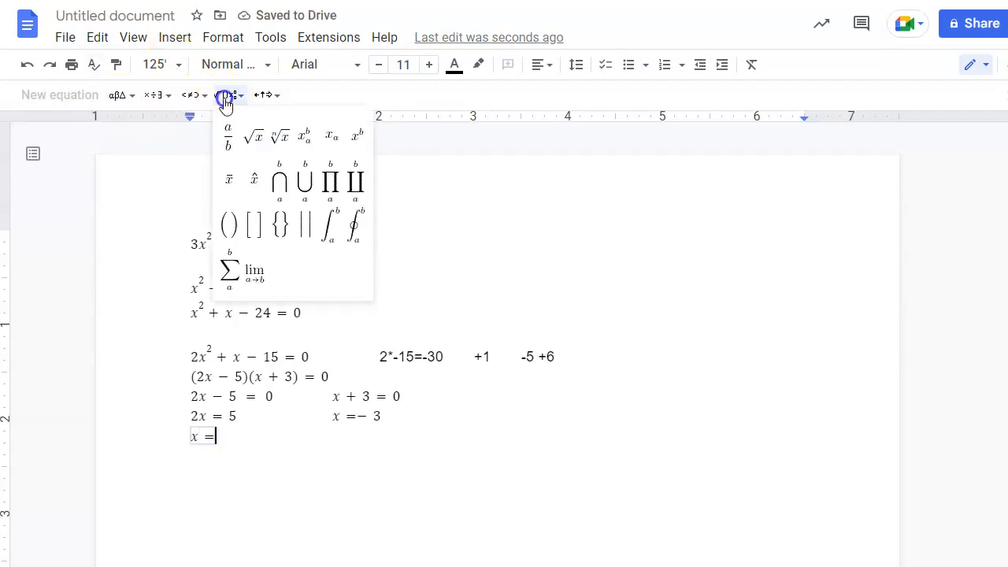
{"action": "left_click", "coordinate": [229, 150]}
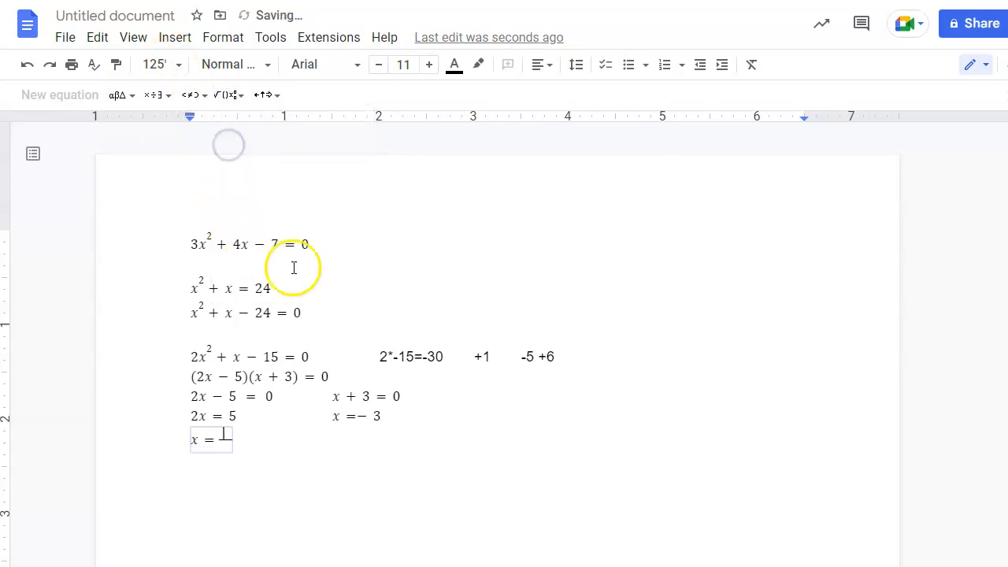
{"action": "key", "text": "Down"}
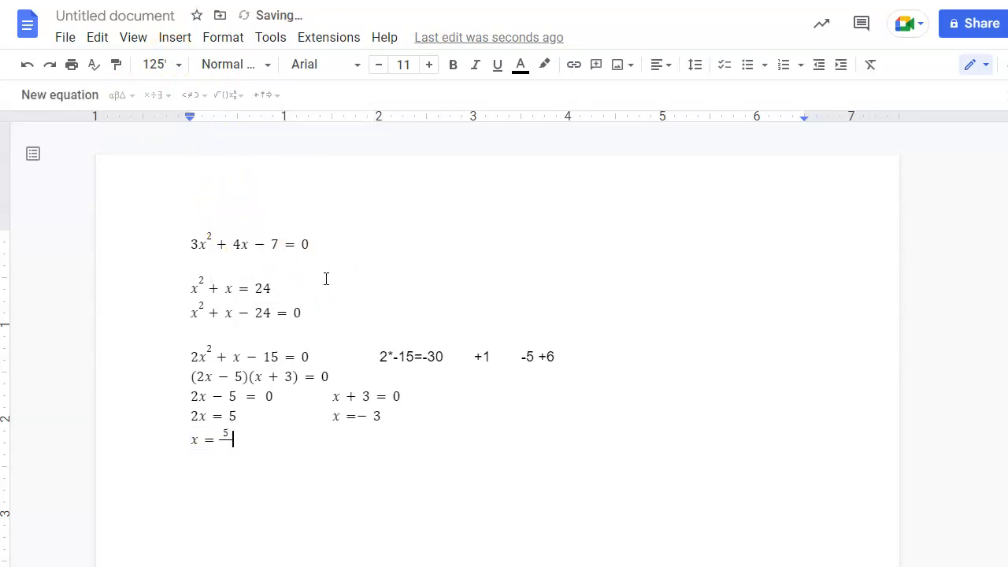
{"action": "key", "text": "Left"}
{"action": "key", "text": "Left"}
{"action": "type", "text": "2"}
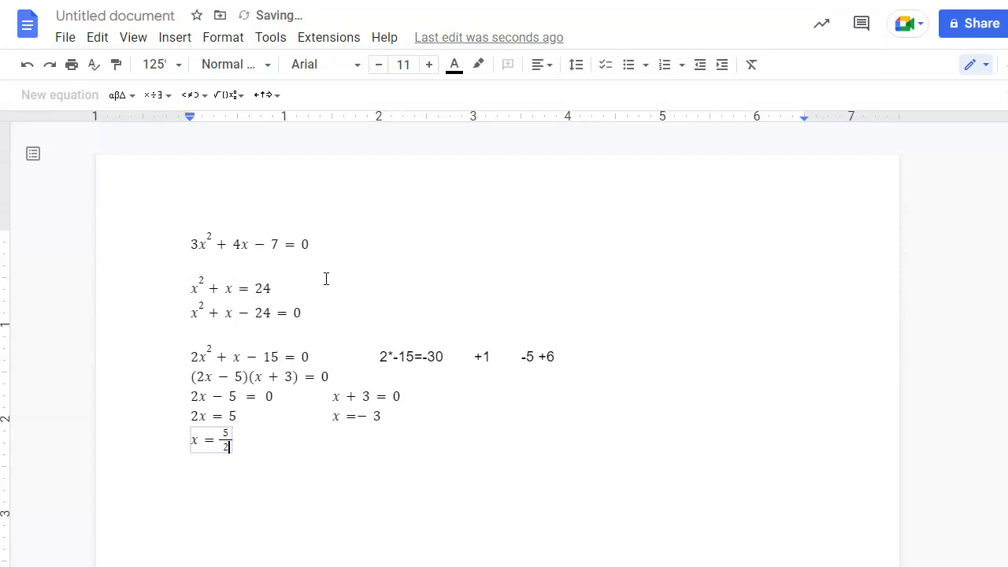
{"action": "key", "text": "Right"}
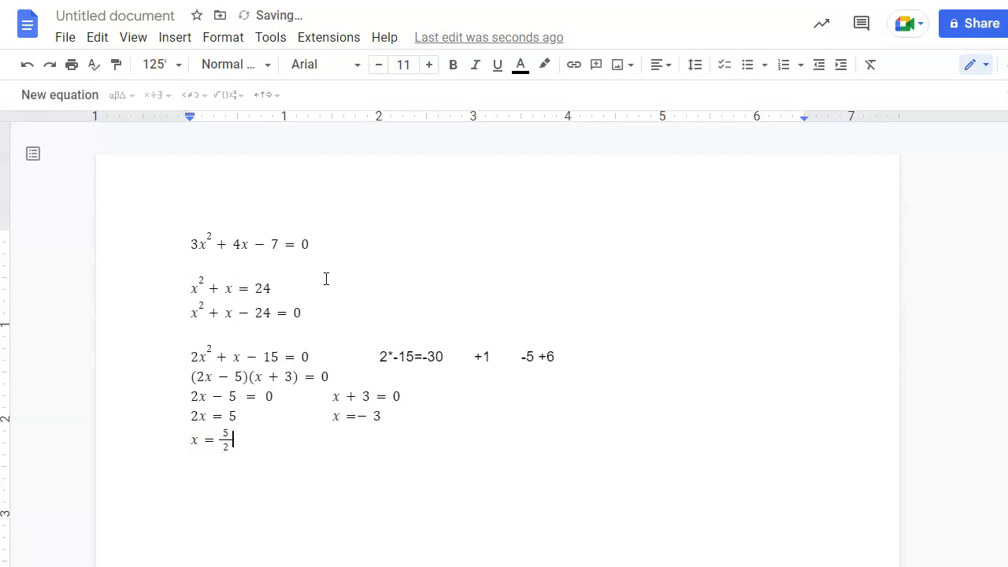
{"action": "key", "text": "Tab"}
Start a new equation beside x = 5/2 containing curly braces with a fraction inside.
{"action": "left_click", "coordinate": [87, 96]}
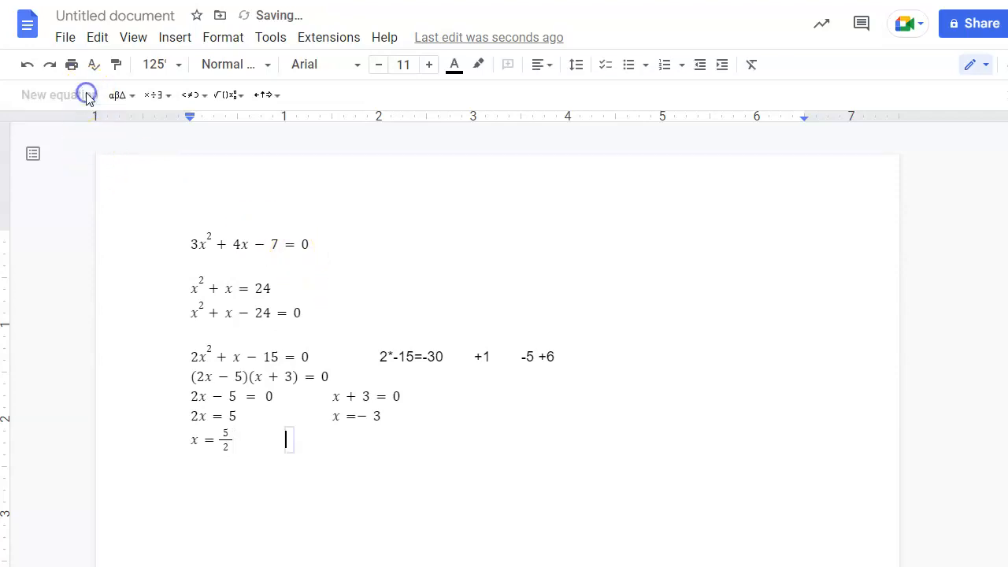
{"action": "left_click", "coordinate": [222, 96]}
{"action": "left_click", "coordinate": [230, 95]}
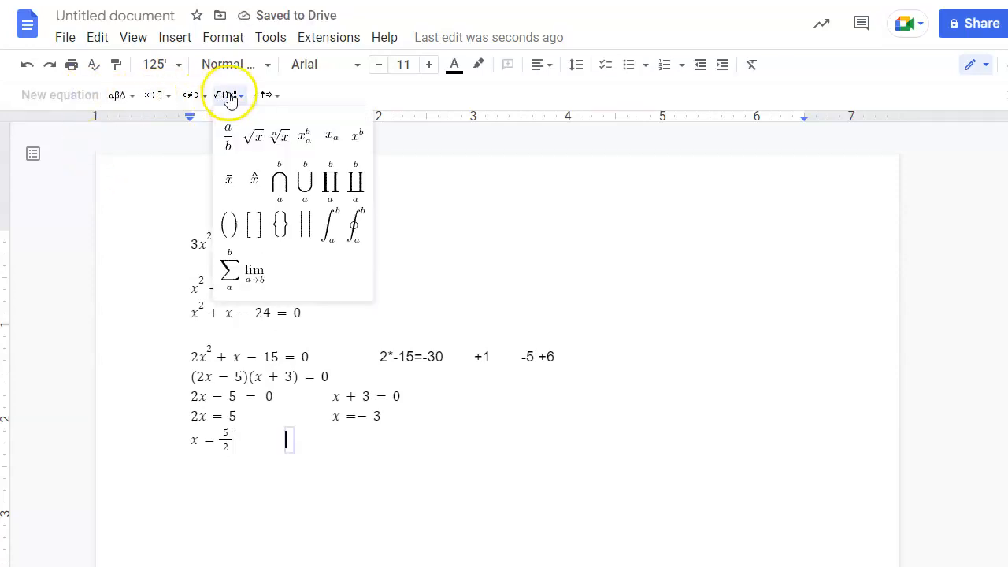
{"action": "left_click", "coordinate": [279, 224]}
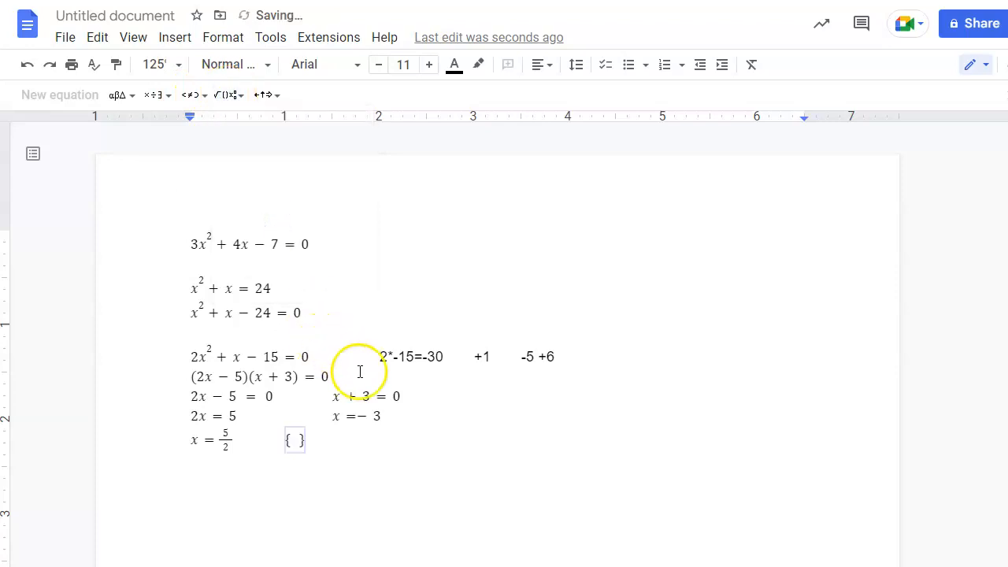
{"action": "left_click", "coordinate": [228, 95]}
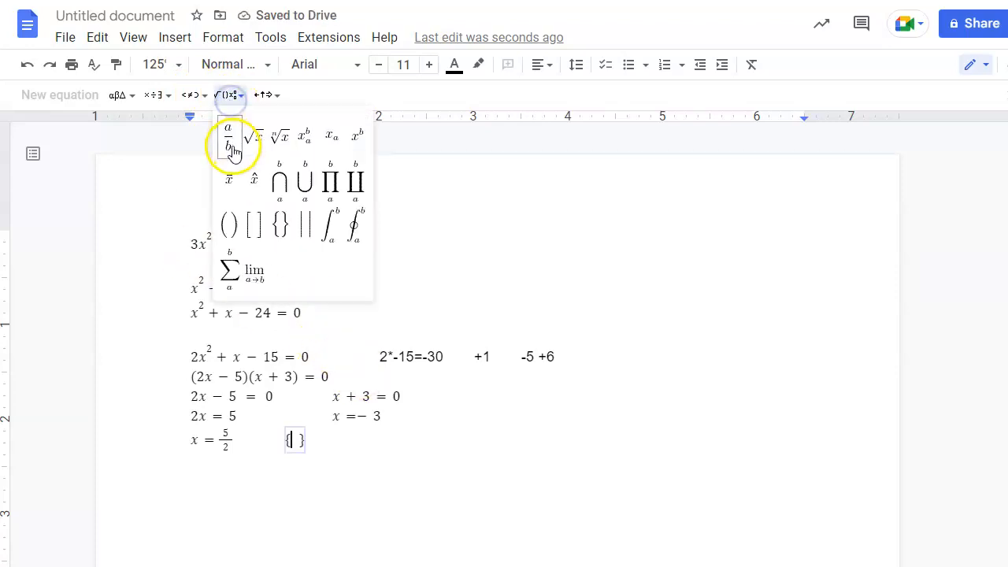
{"action": "left_click", "coordinate": [229, 138]}
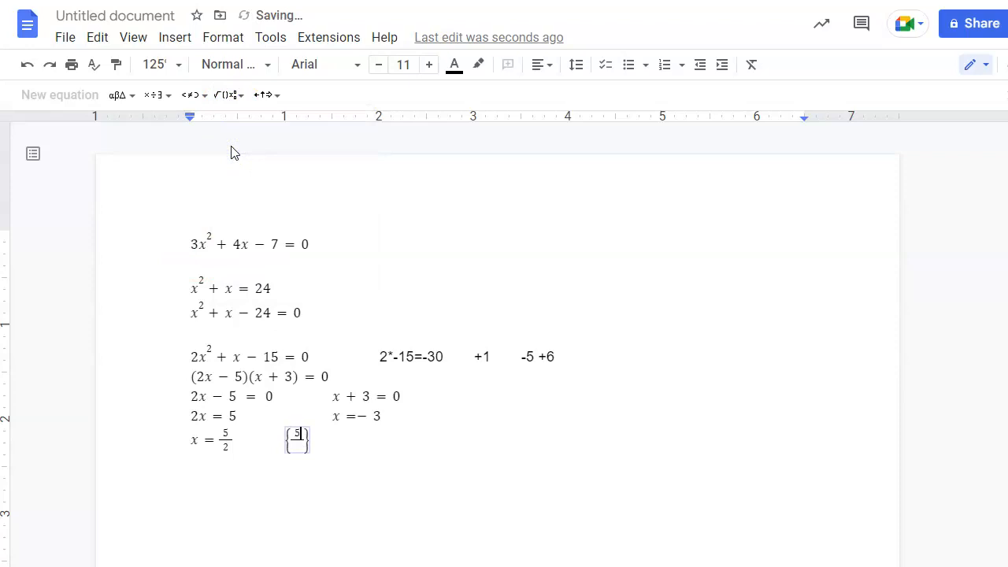
Complete the set as {5/2, −3}, finish the equation, and check the result.
{"action": "key", "text": "Down"}
{"action": "key", "text": "Left"}
{"action": "type", "text": "2"}
{"action": "type", "text": ","}
{"action": "type", "text": "-3"}
{"action": "key", "text": "Right"}
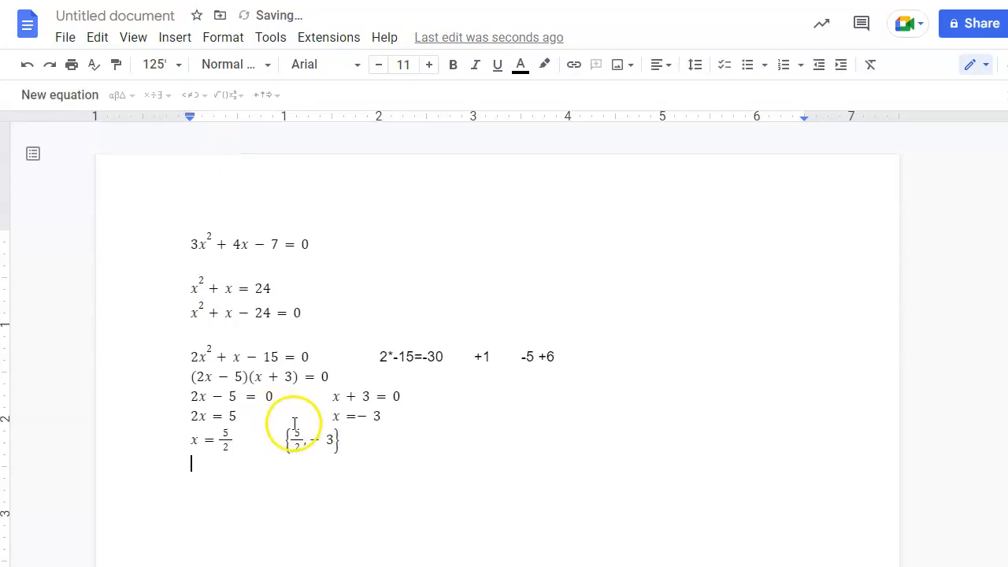
{"action": "left_click_drag", "start_coordinate": [349, 445], "coordinate": [311, 442]}
{"action": "left_click", "coordinate": [380, 461]}
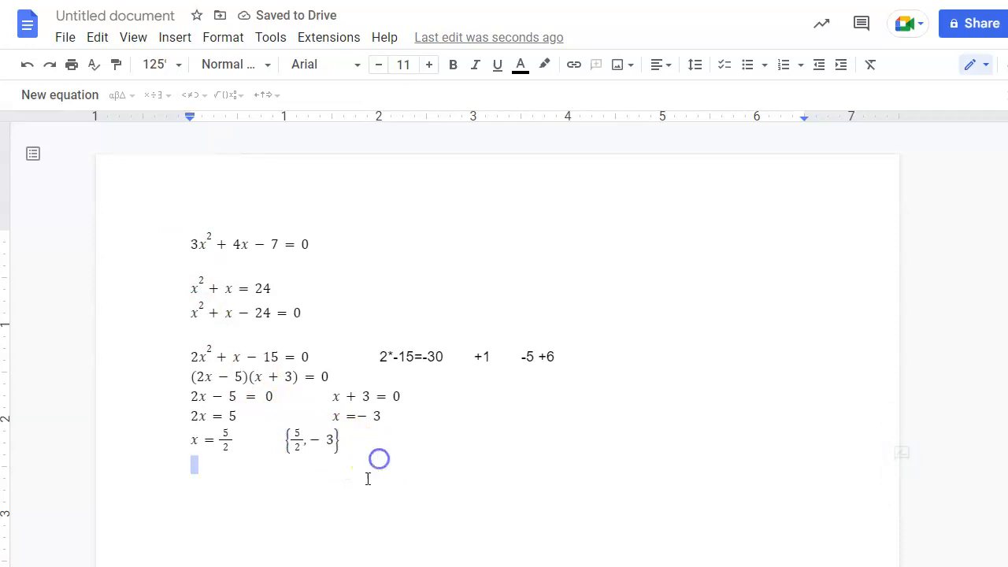
{"action": "left_click", "coordinate": [181, 350]}
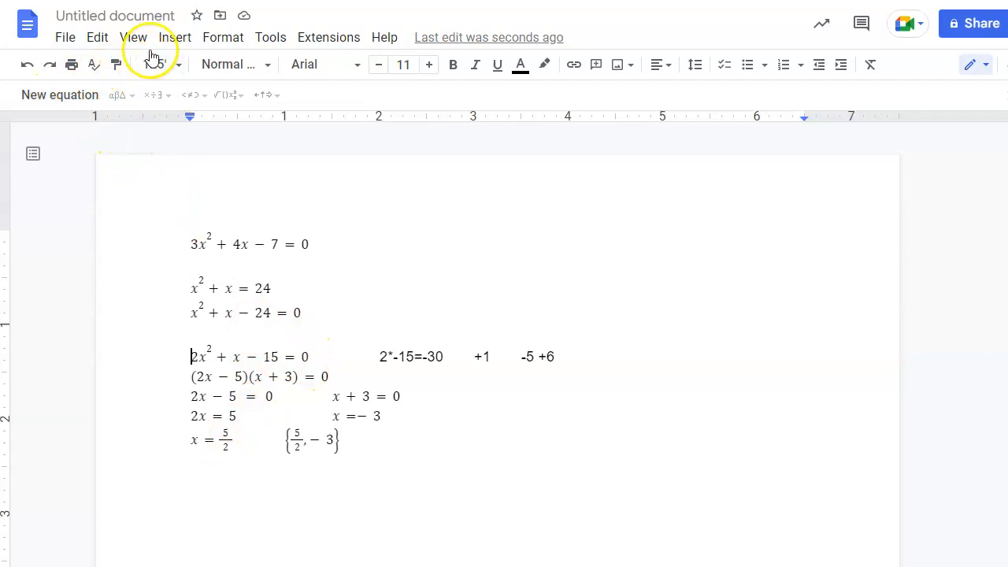
{"action": "left_click", "coordinate": [174, 38]}
{"action": "mouse_move", "coordinate": [131, 36]}
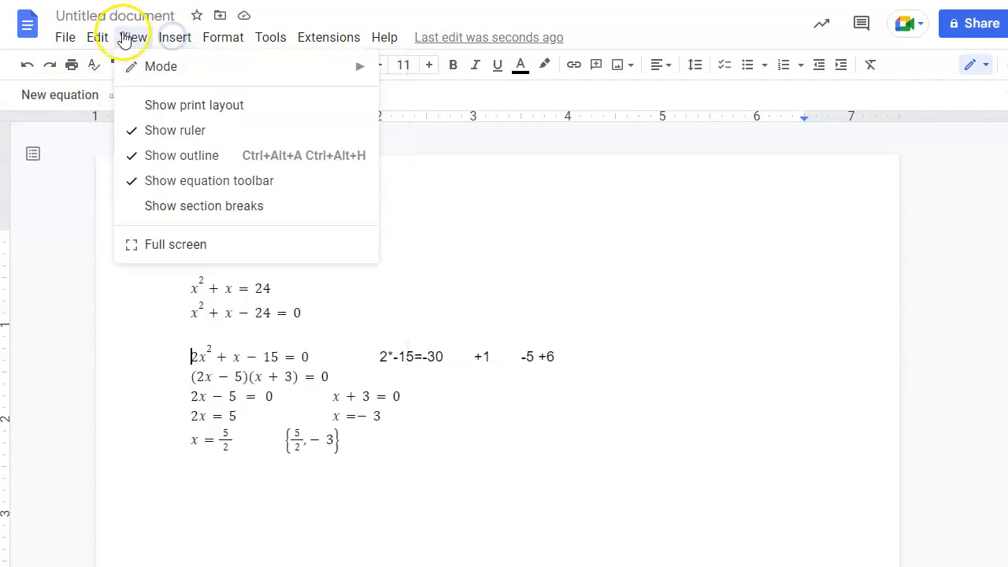
{"action": "mouse_move", "coordinate": [169, 35]}
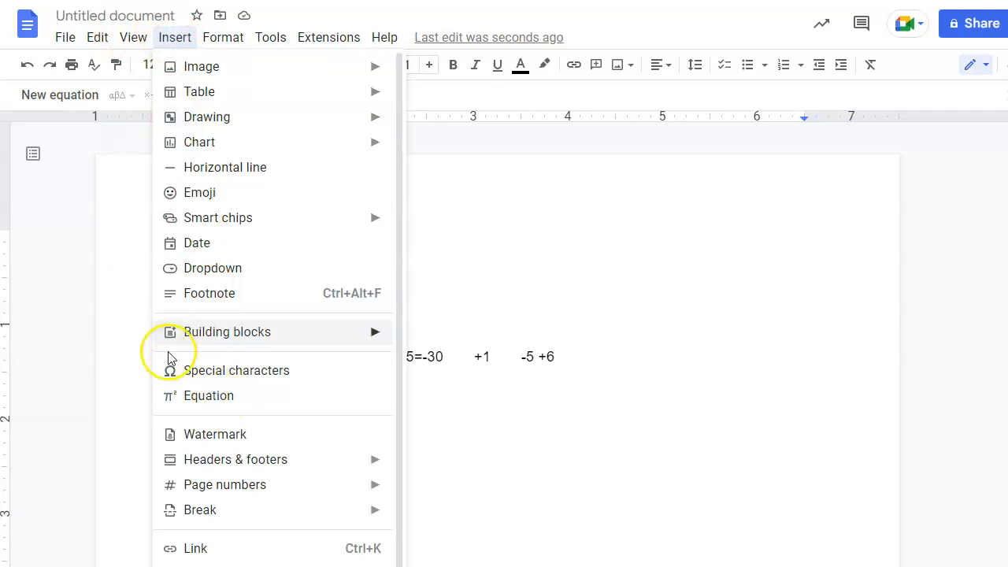
{"action": "left_click", "coordinate": [117, 255]}
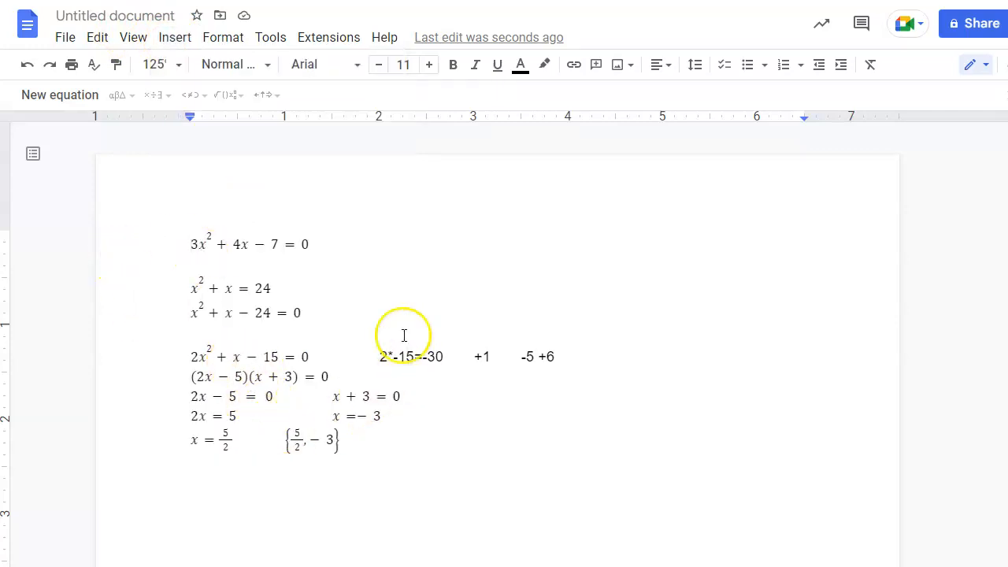